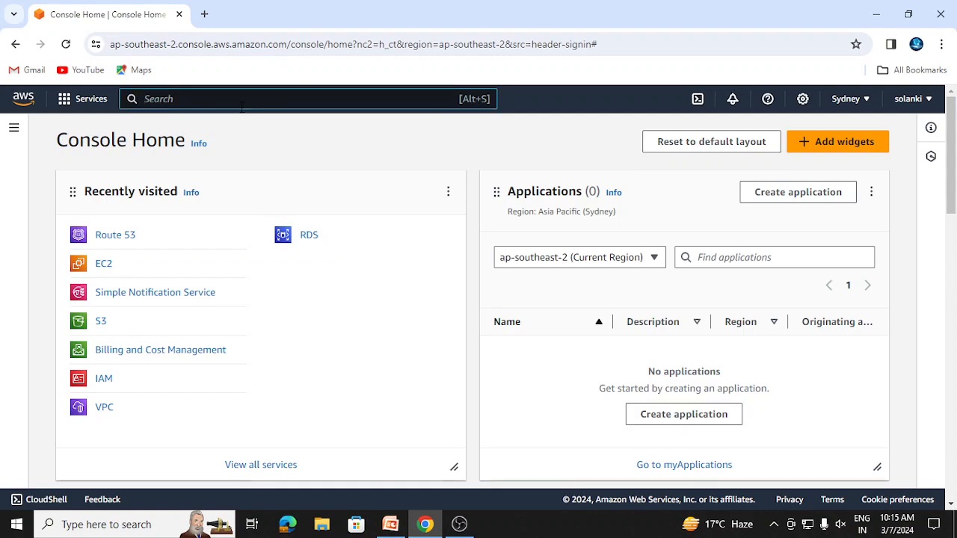
Search the services for "vpc" and open the Your VPCs list, setting the system speaker volume to 6 on the way
text(vpc)
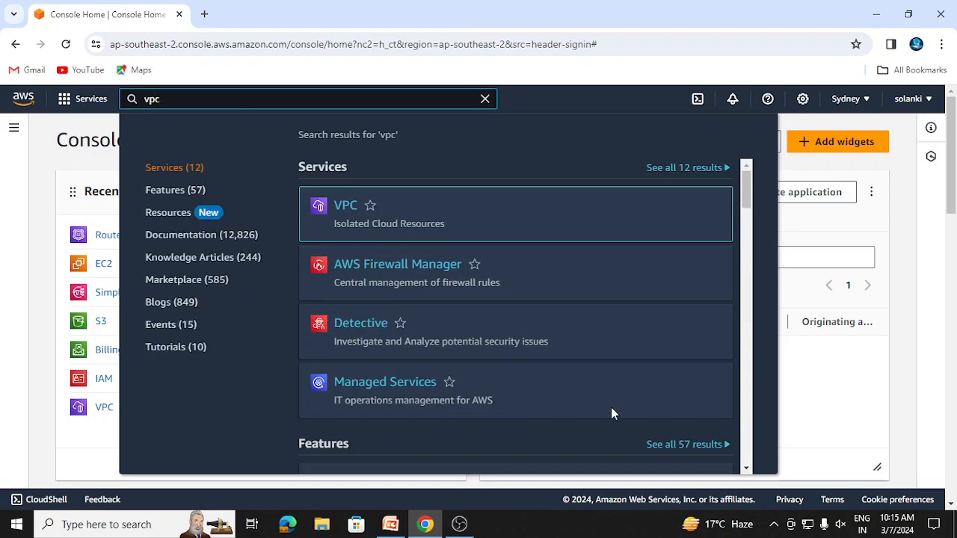
click(840, 527)
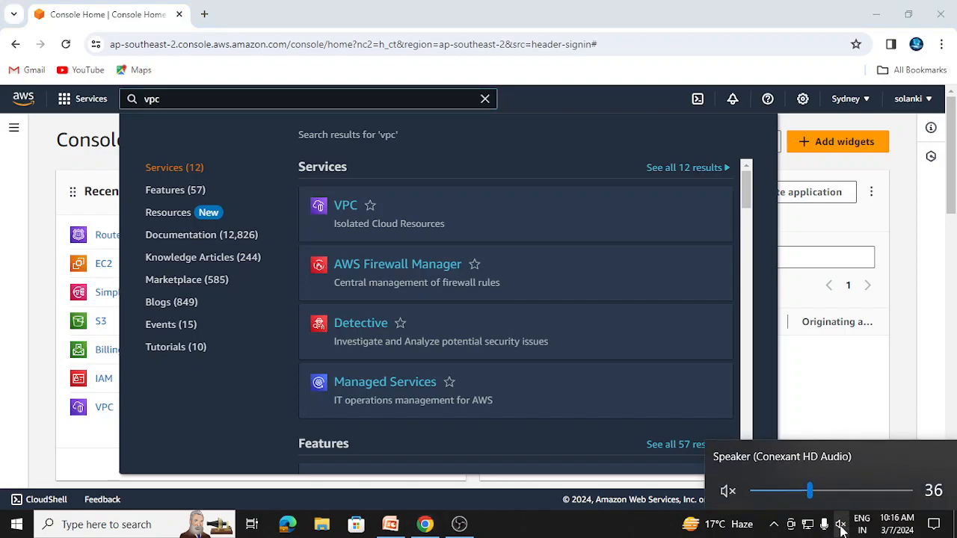
drag(814, 496, 761, 511)
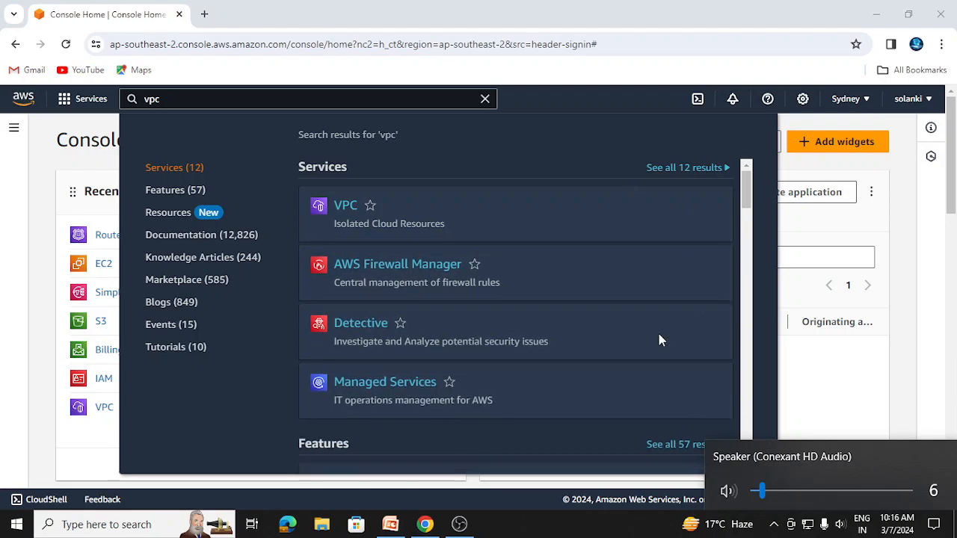
mouse_move(490, 229)
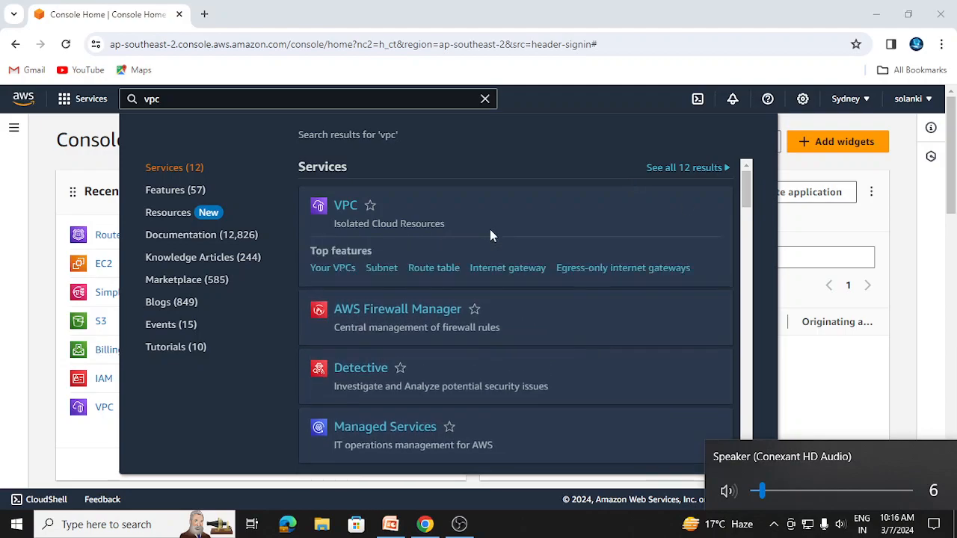
click(336, 210)
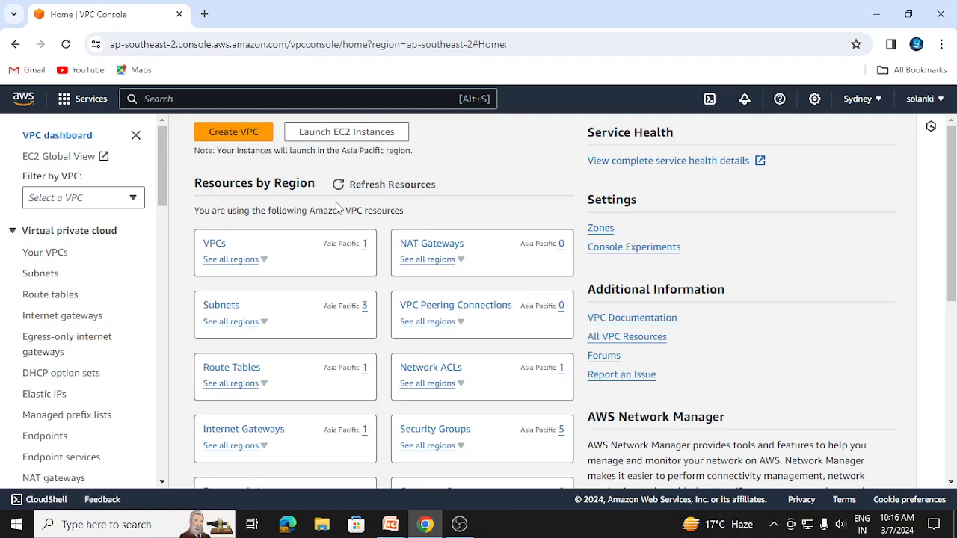
click(46, 254)
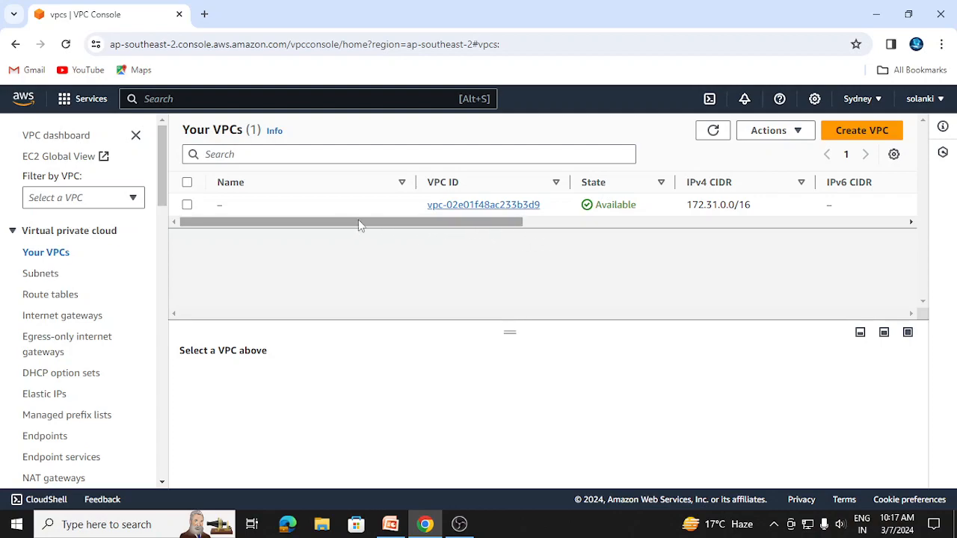
Start creating a VPC and give it the name tag myvpc1
click(862, 134)
click(92, 356)
text(myvpc1)
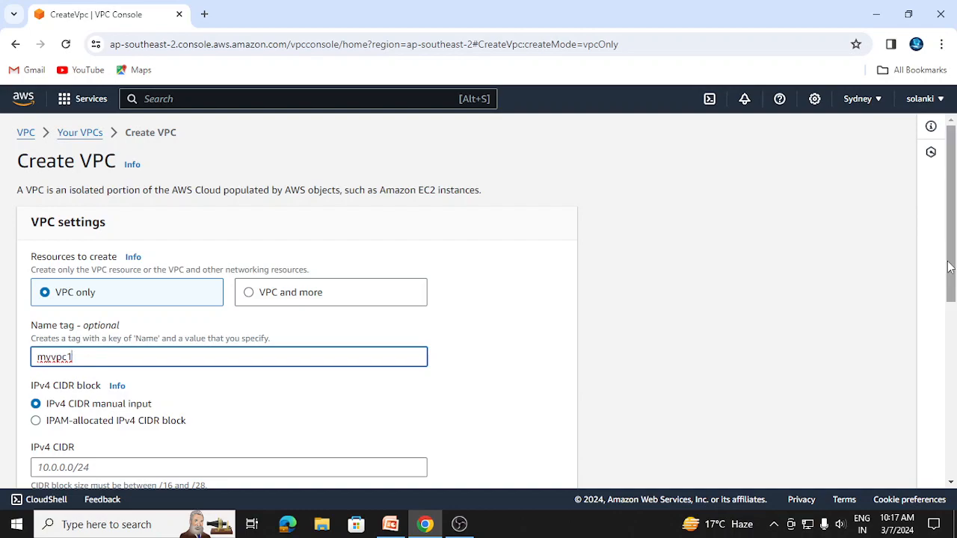
Set the new VPC's IPv4 CIDR to 10.0.0.0/24
scroll(469, 340, down, 2)
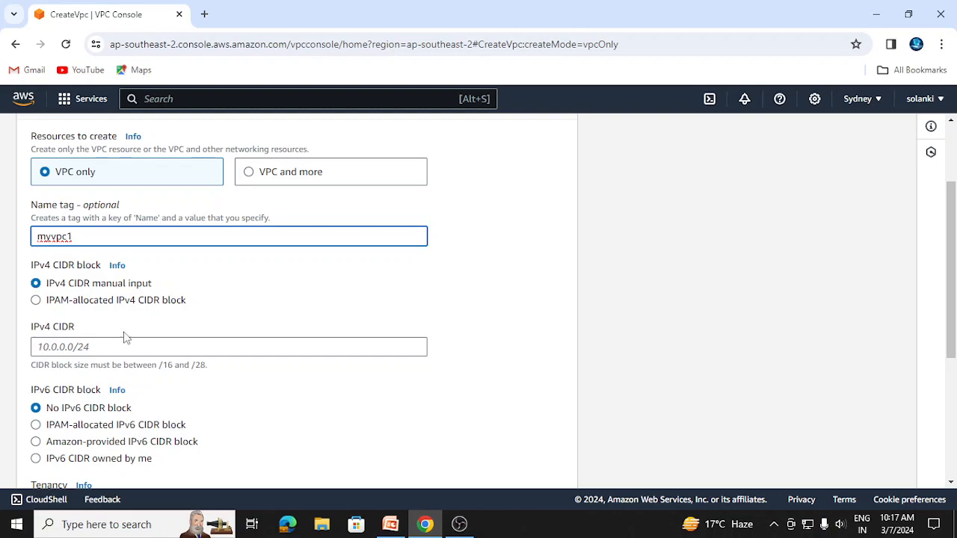
click(34, 347)
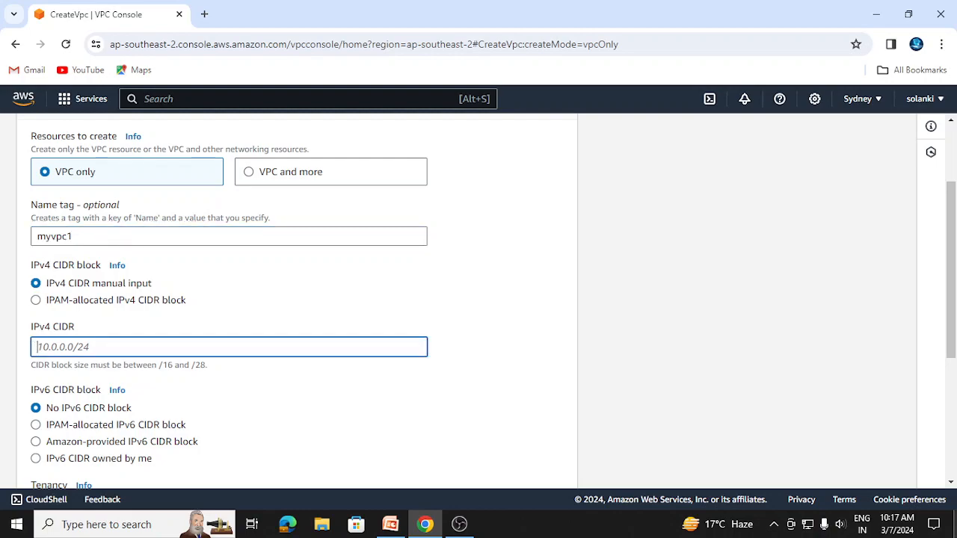
text(10.0.0.0/24)
key(BackSpace)
text(5)
drag(211, 369, 15, 370)
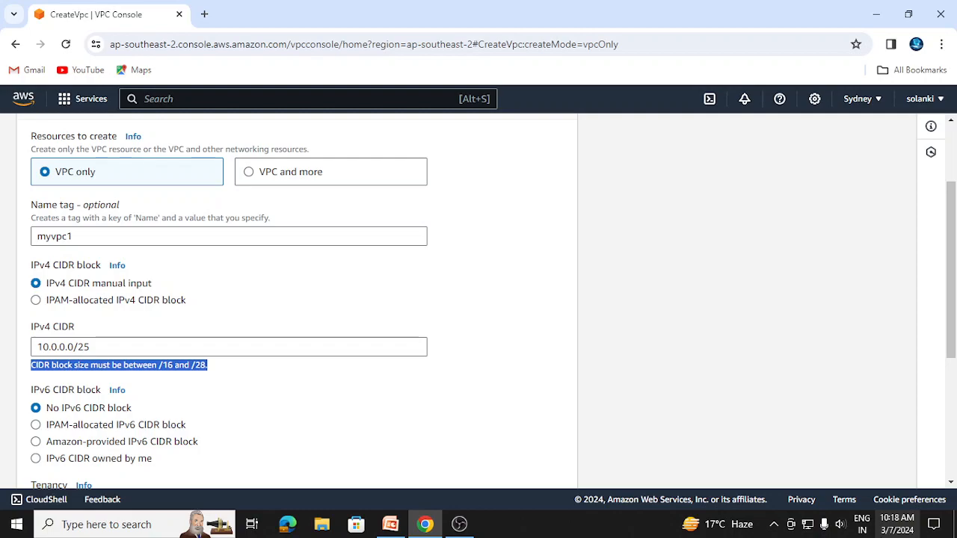
click(99, 347)
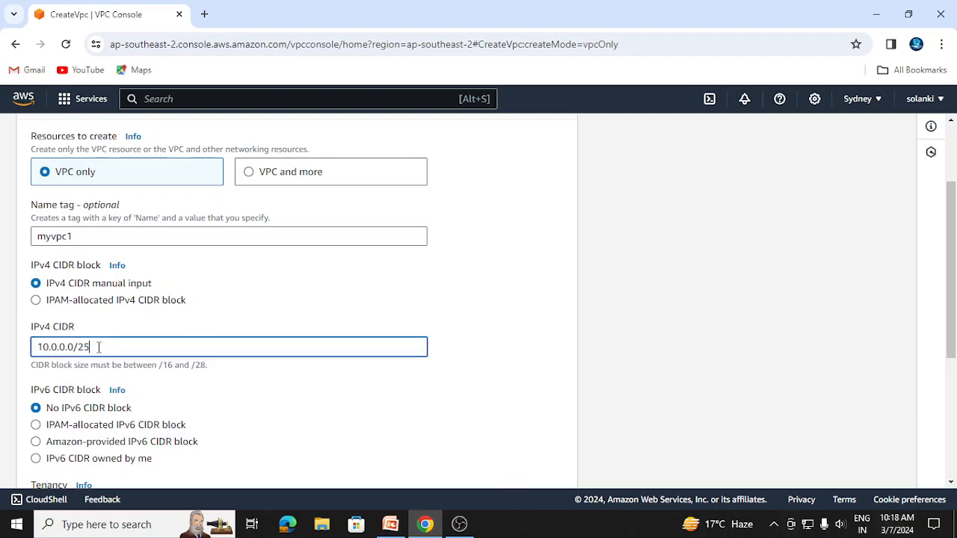
key(BackSpace)
text(4)
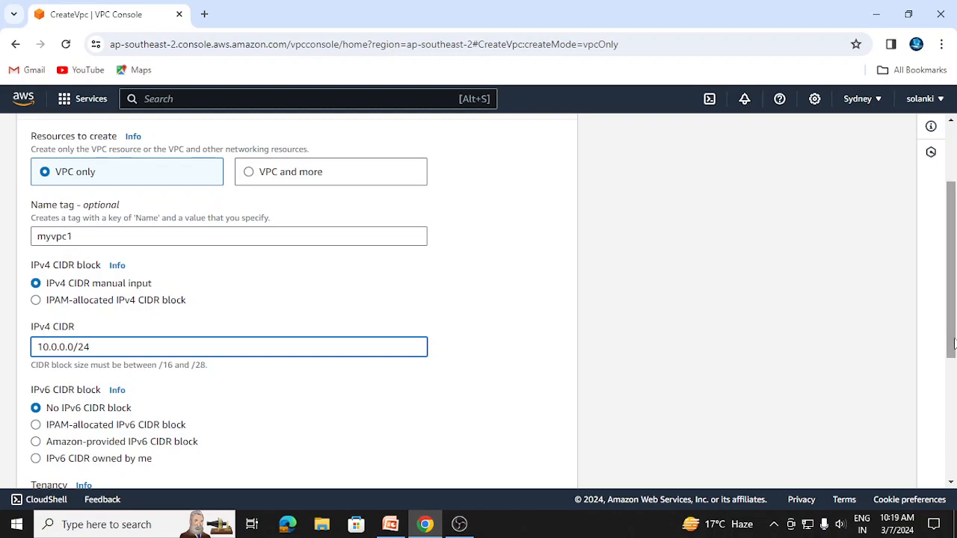
Select Default tenancy for myvpc1 and create the VPC
drag(953, 344, 929, 391)
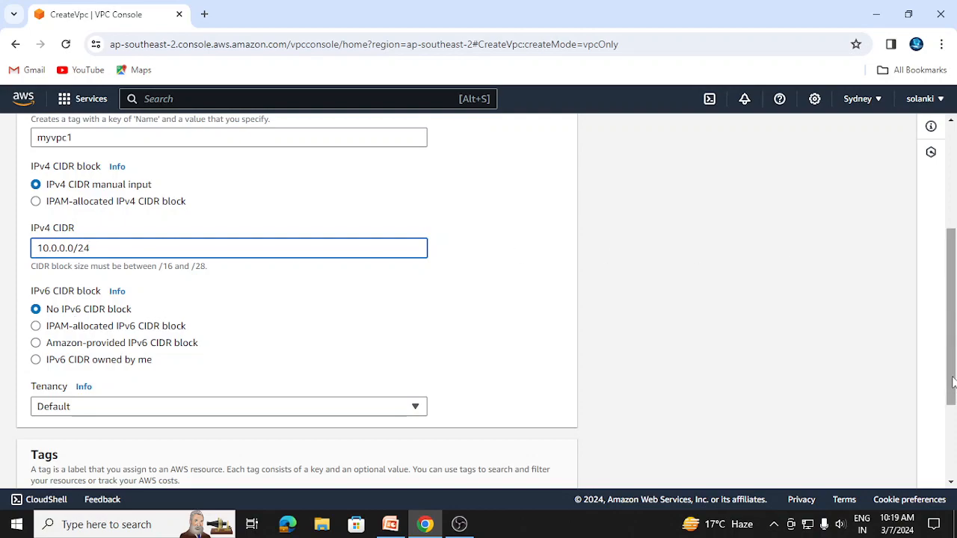
drag(953, 382, 950, 437)
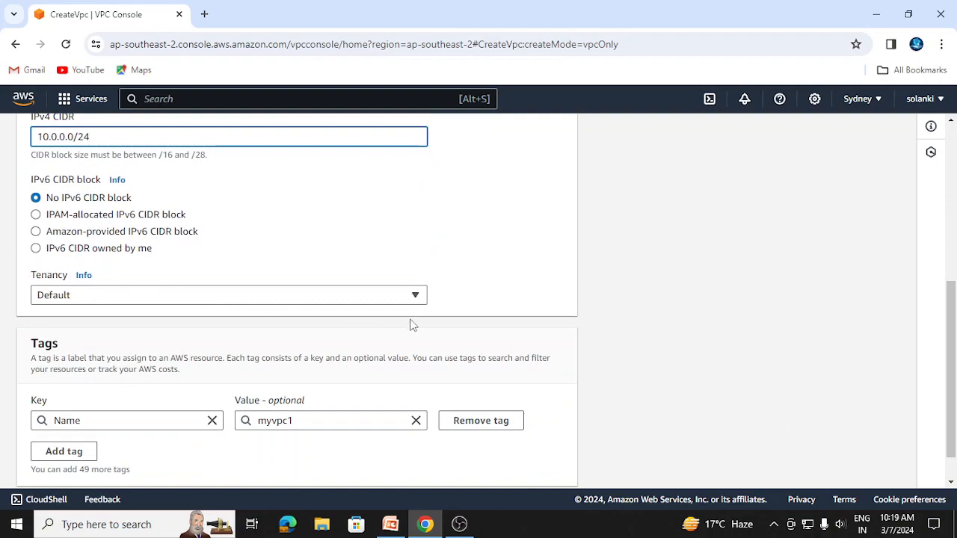
click(419, 299)
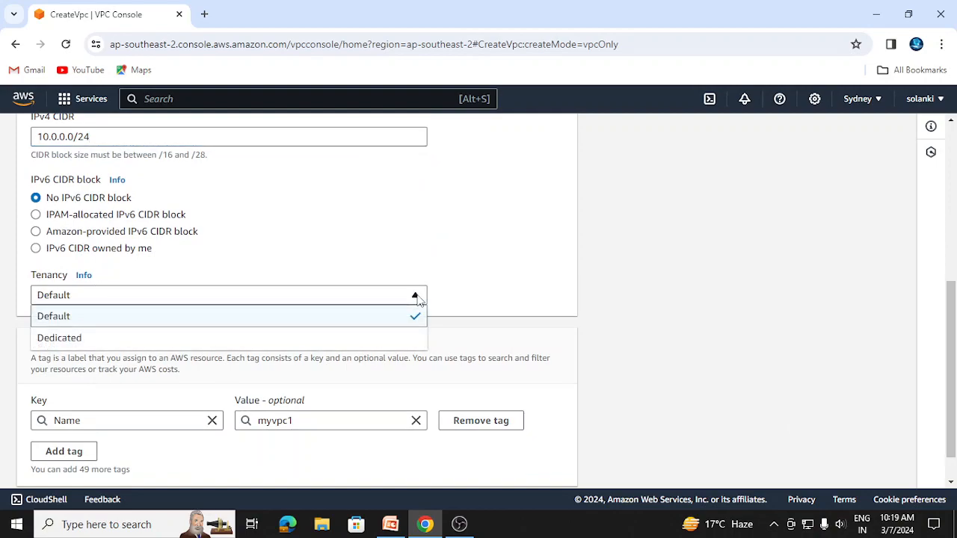
click(398, 319)
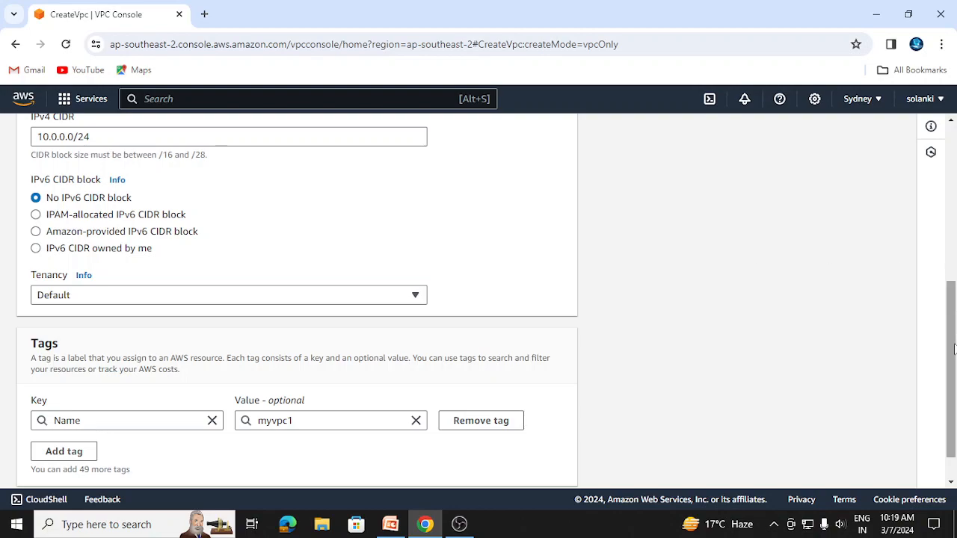
scroll(953, 349, down, 1)
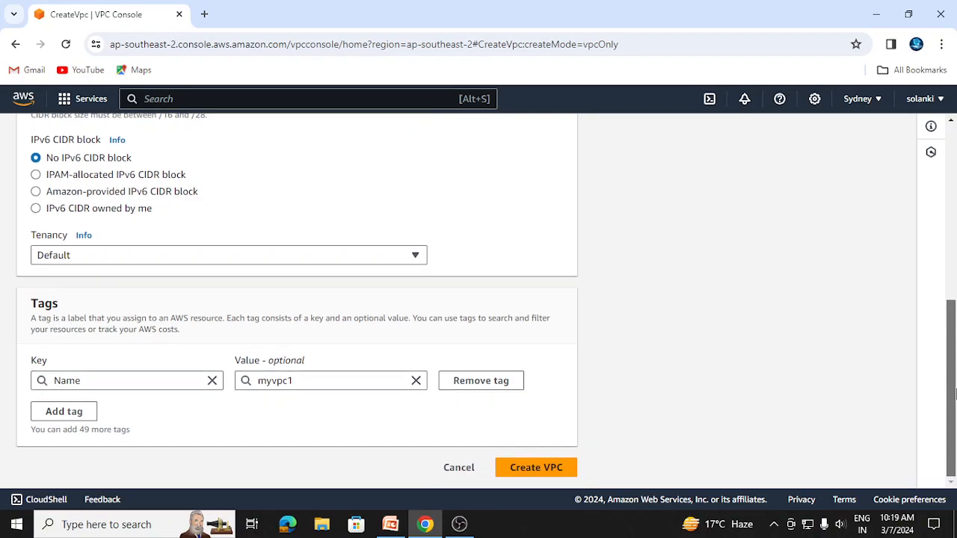
click(521, 467)
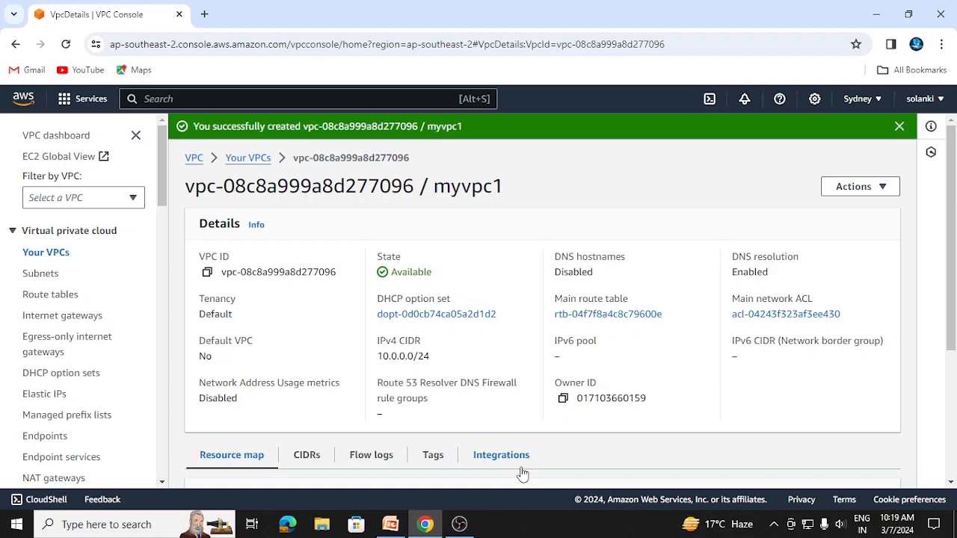
Start creating a subnet and select myvpc1 as the VPC it belongs to
click(41, 275)
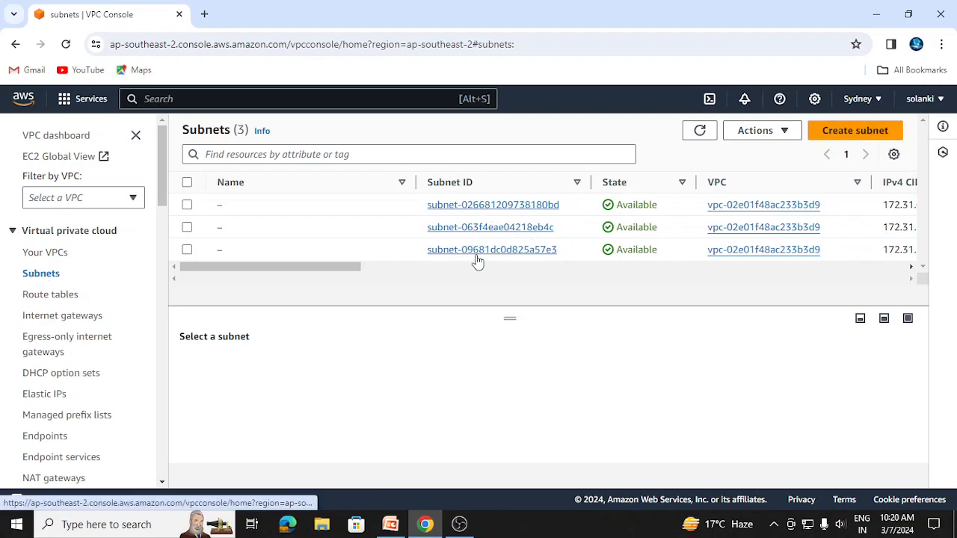
click(858, 133)
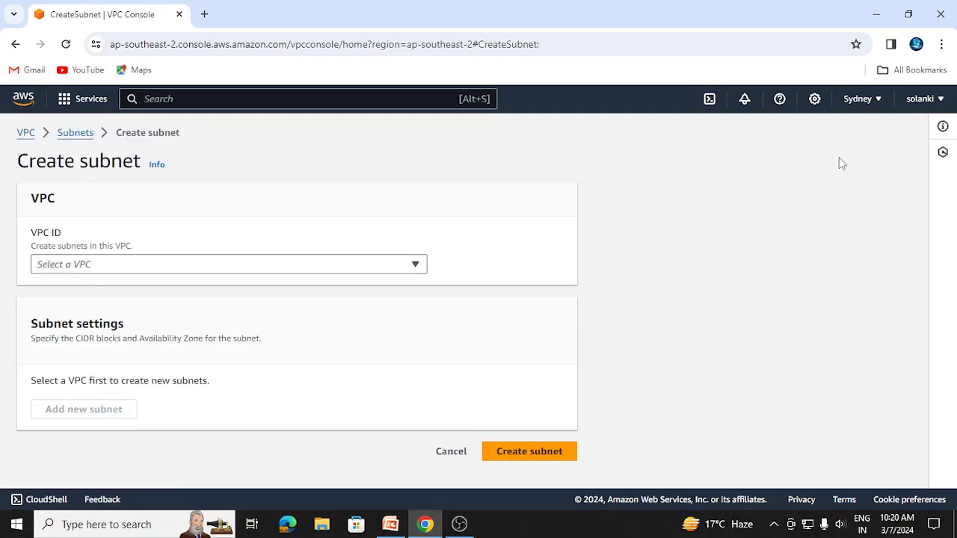
click(414, 266)
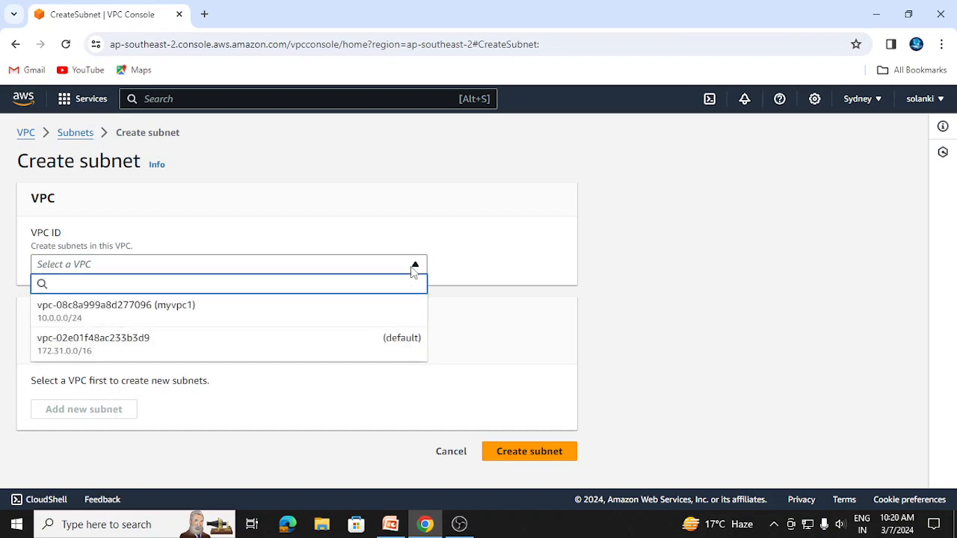
click(413, 267)
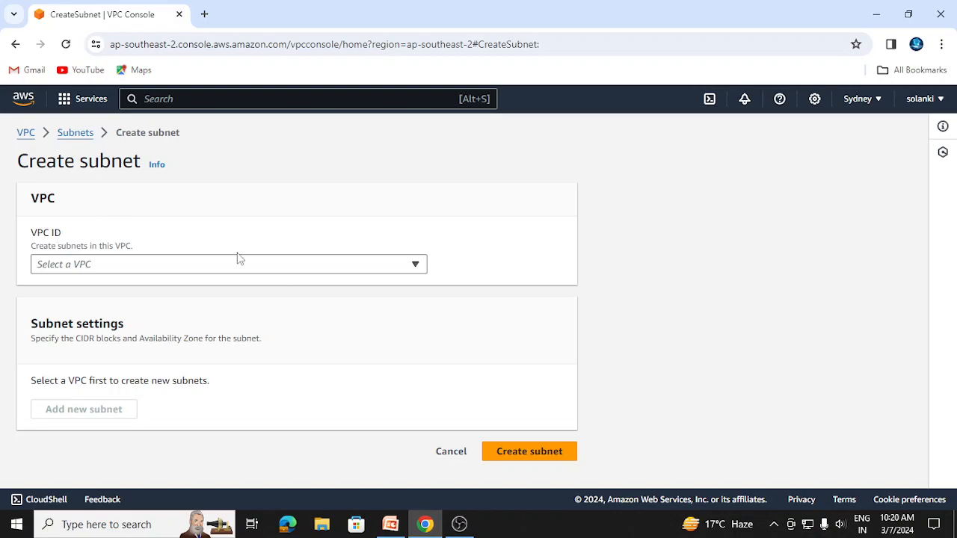
click(417, 266)
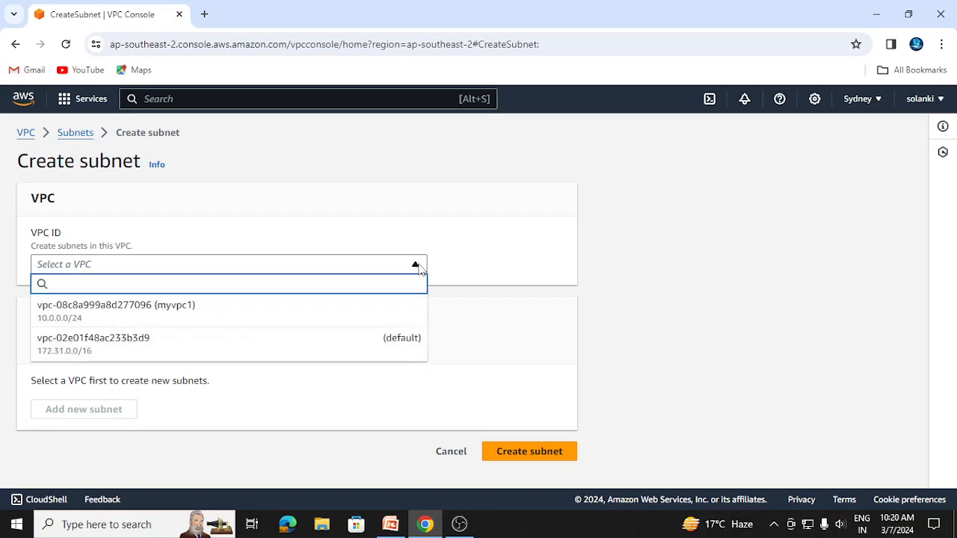
click(166, 314)
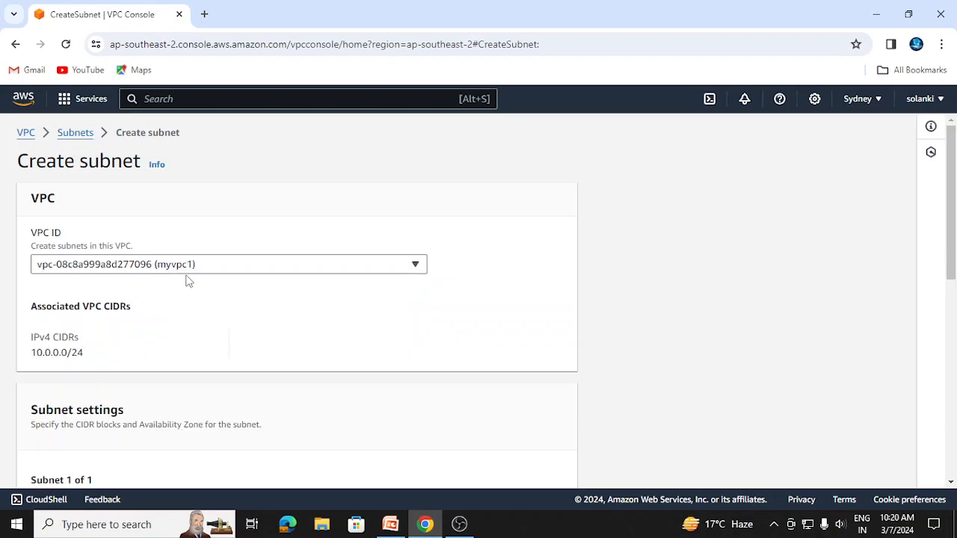
Name the new subnet mysubnet1 in the subnet settings
drag(950, 258, 954, 262)
scroll(954, 261, down, 2)
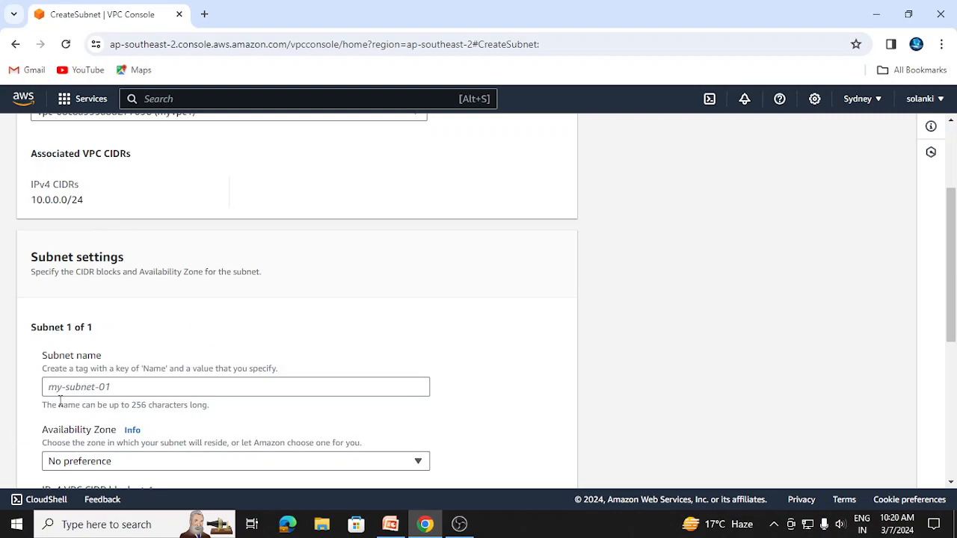
click(87, 386)
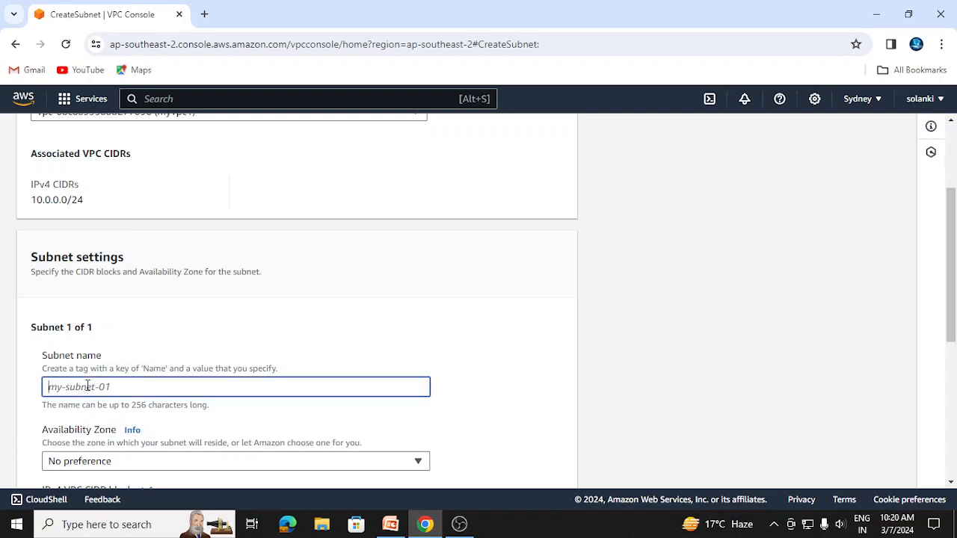
text(mysubnet1)
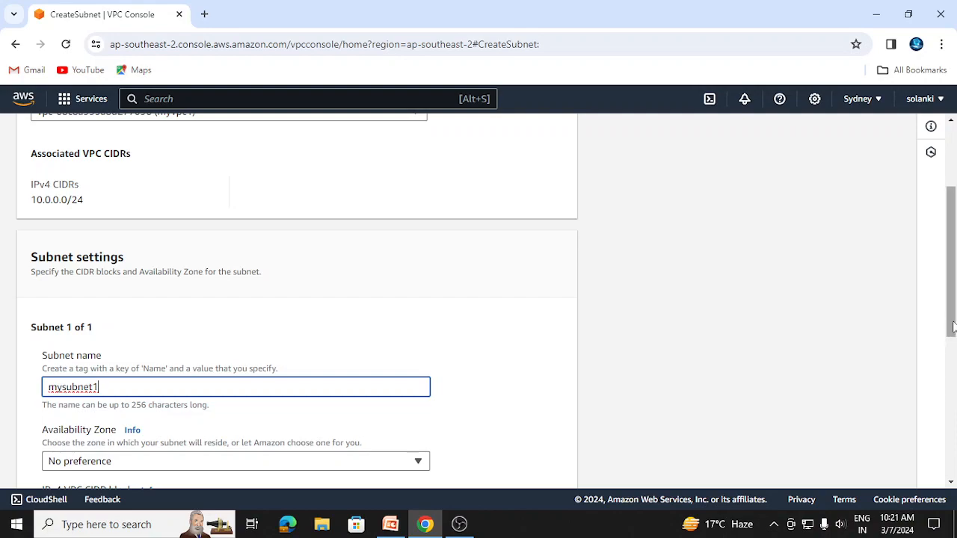
Choose the VPC CIDR block 10.0.0.0/24, set the IPv4 subnet CIDR block to 10.0.0.0/26, and create the subnet
drag(946, 331, 953, 414)
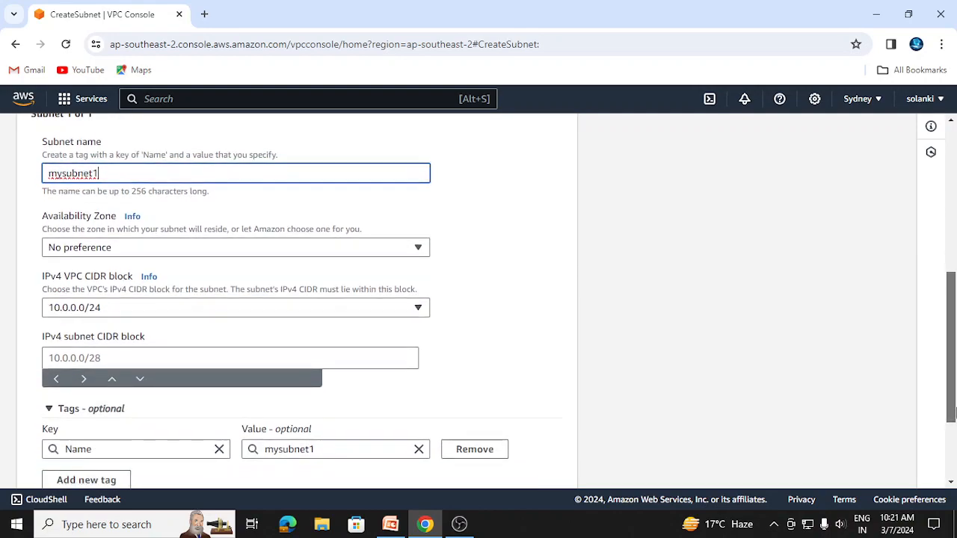
click(115, 308)
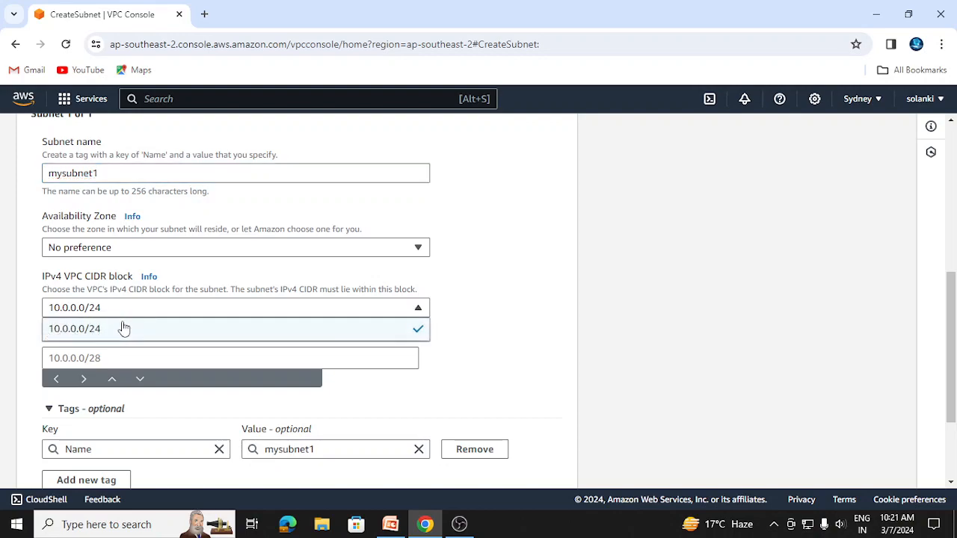
click(122, 329)
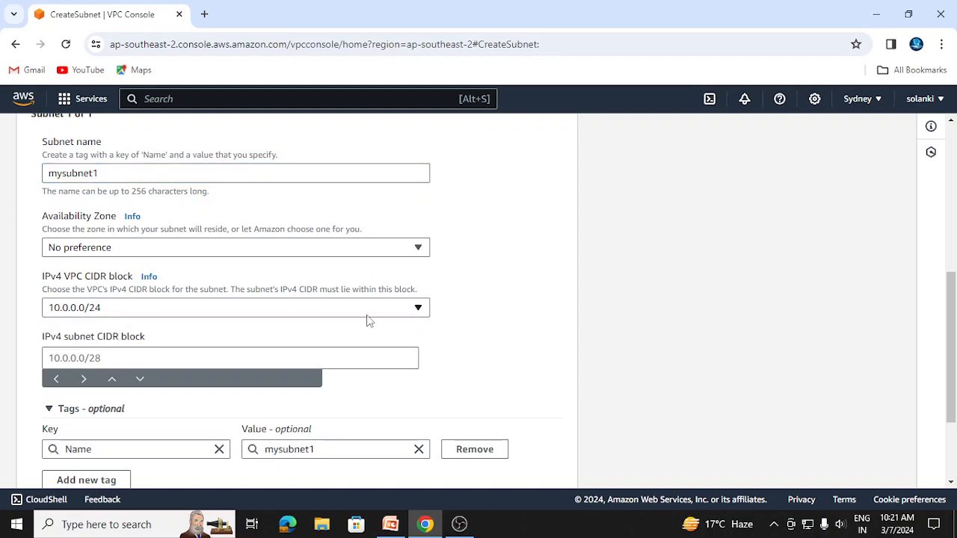
click(109, 358)
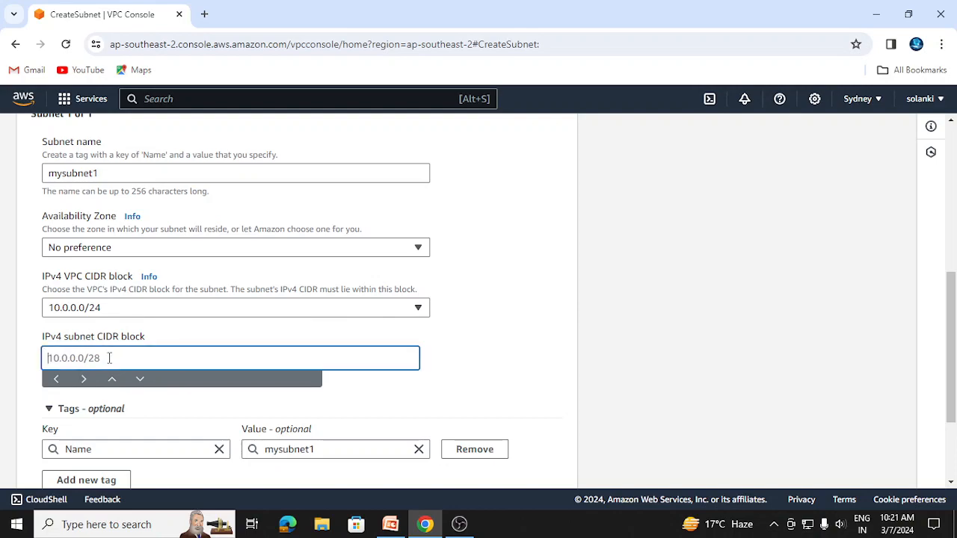
text(10.0.0.0/25)
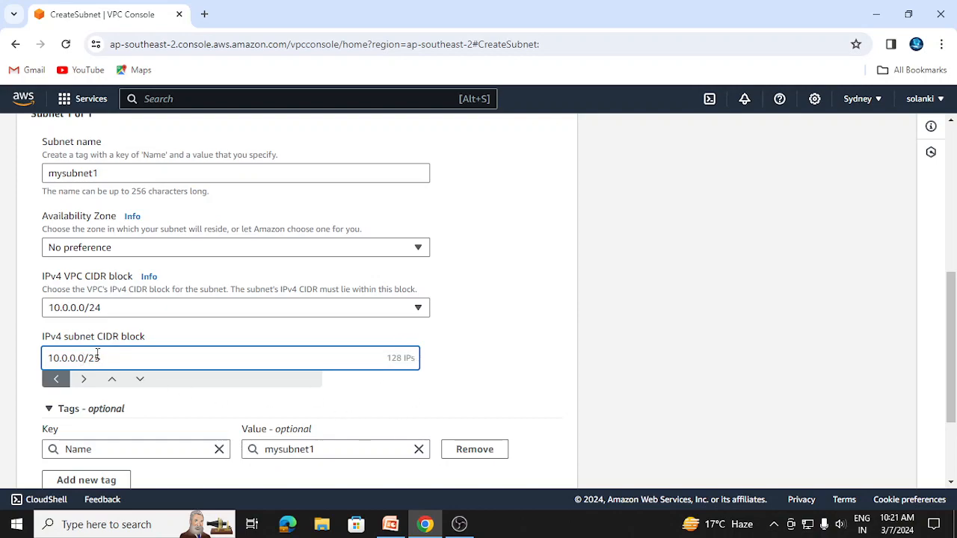
key(BackSpace)
text(6)
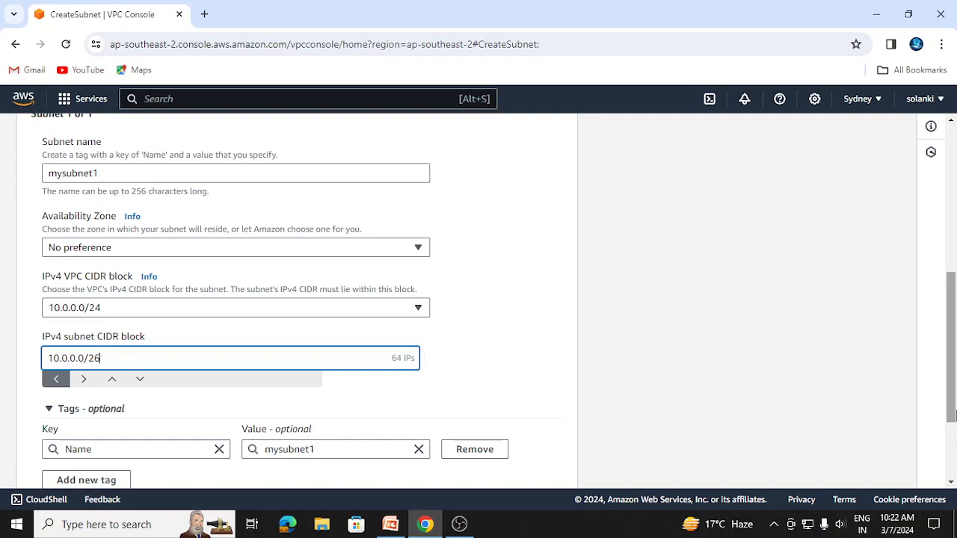
drag(953, 411, 955, 502)
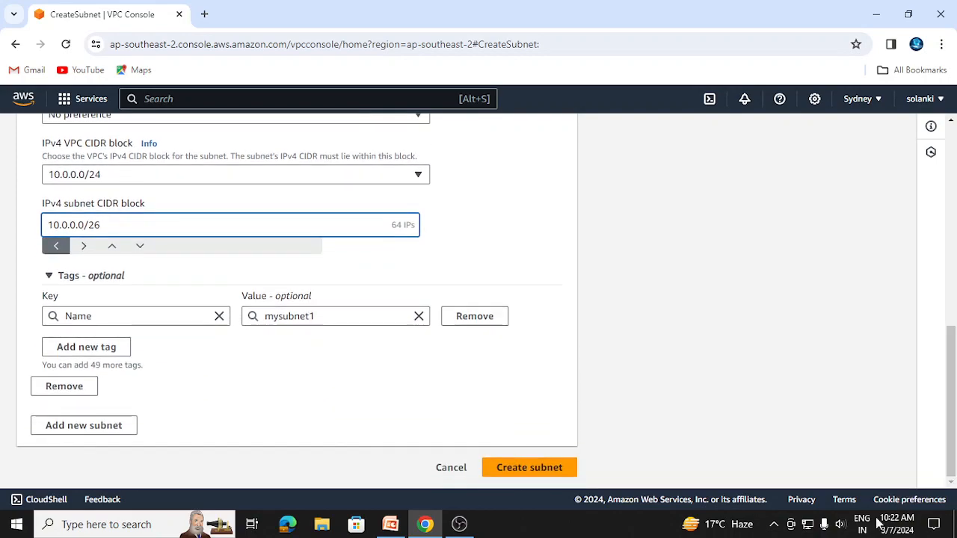
click(516, 469)
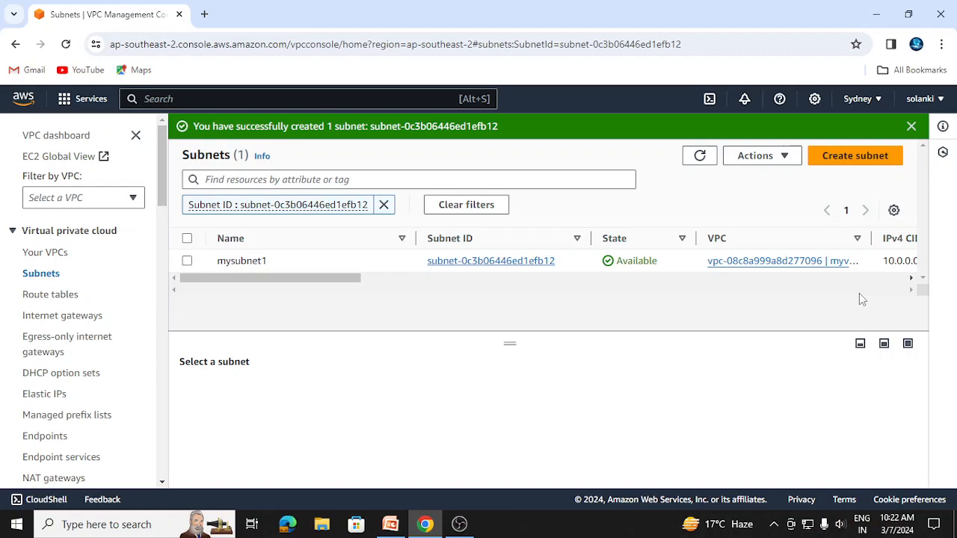
Create a route table named myroute1 in the VPC myvpc1
click(36, 296)
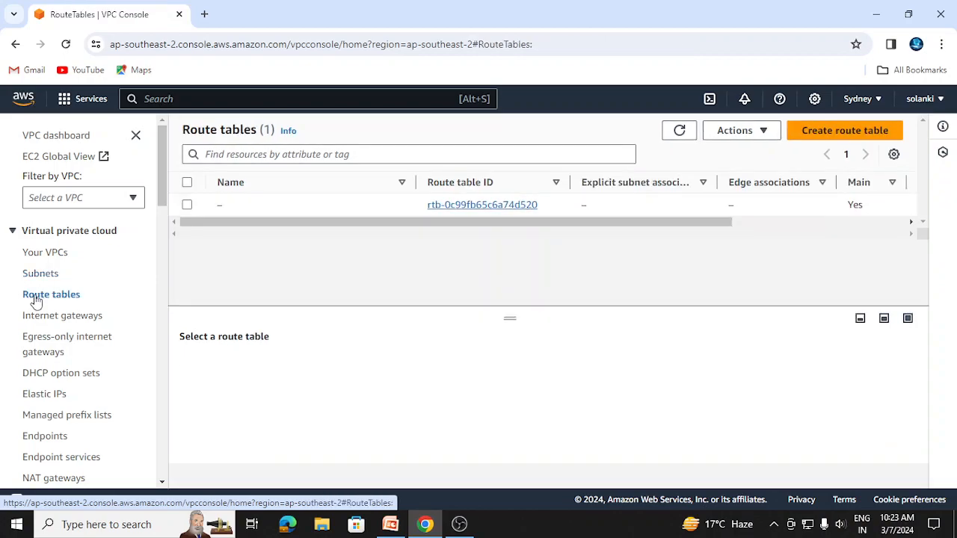
click(859, 132)
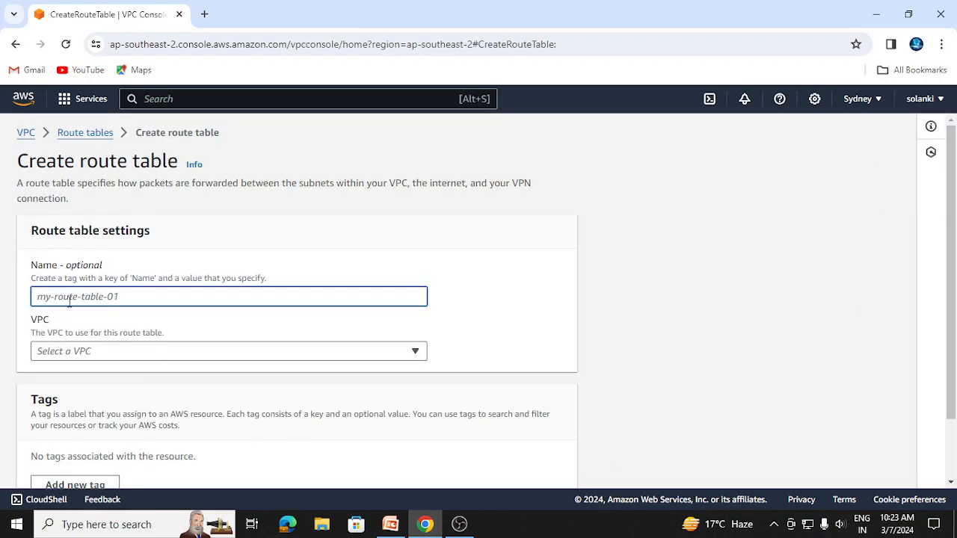
text(m)
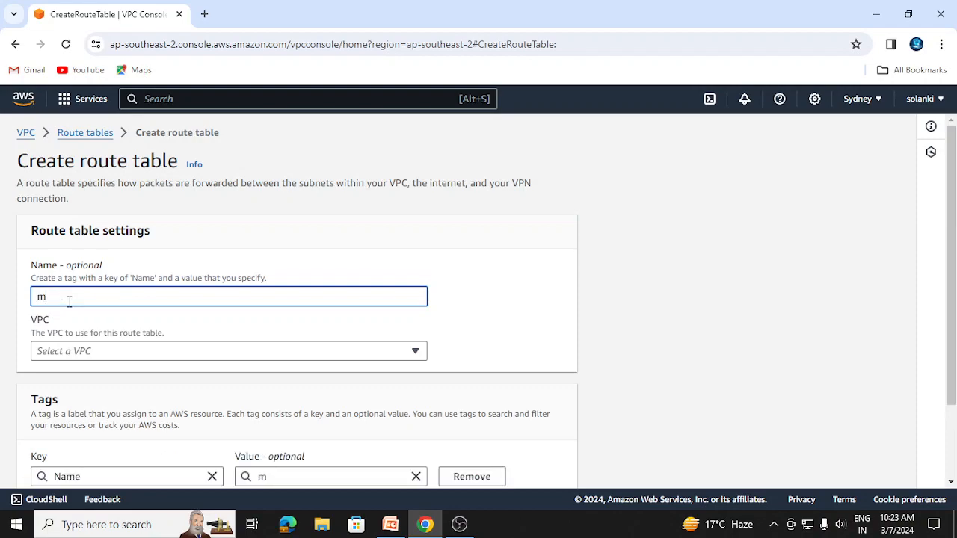
text(yroute1)
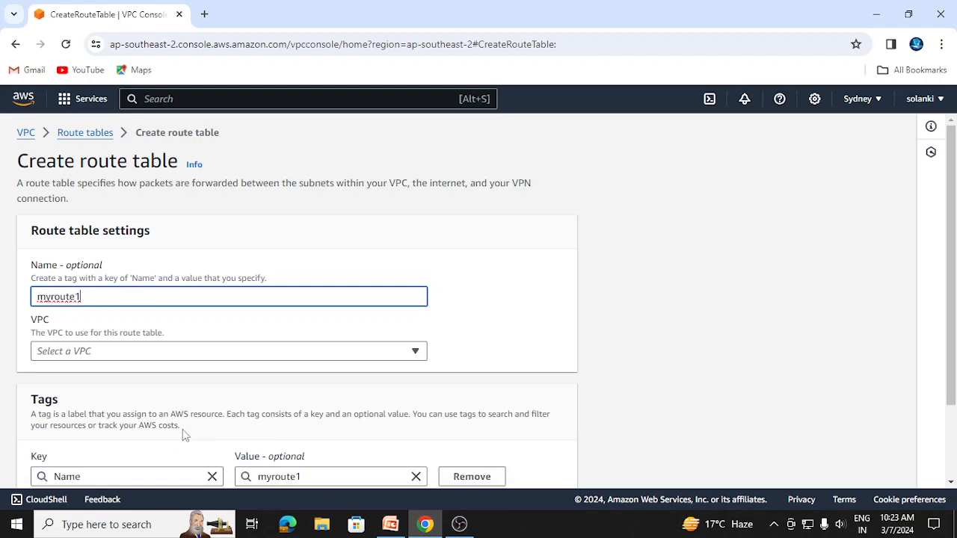
click(415, 357)
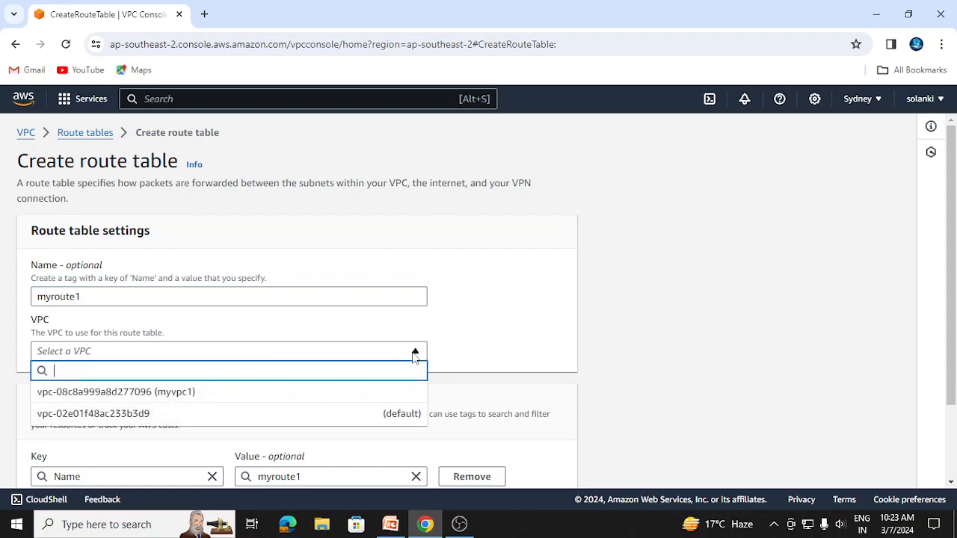
click(192, 392)
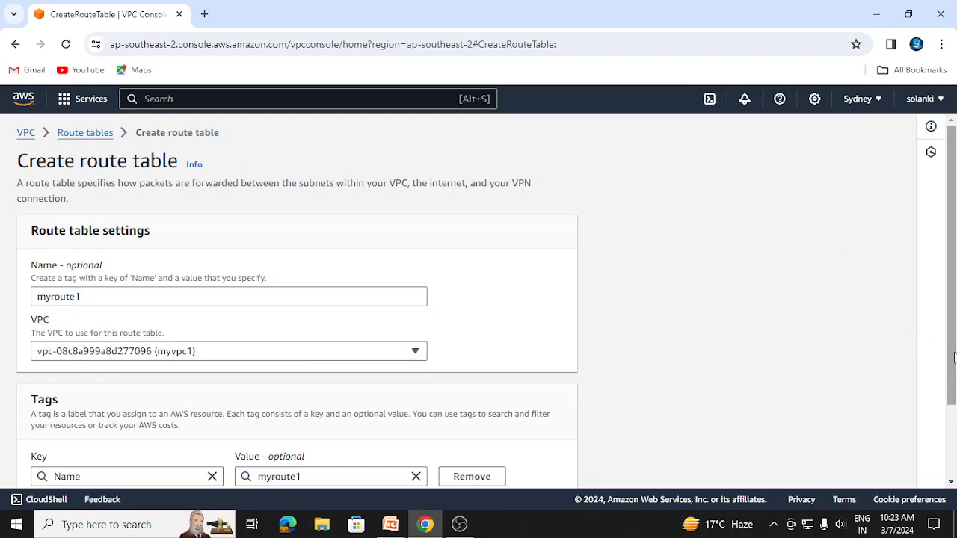
drag(954, 357, 954, 437)
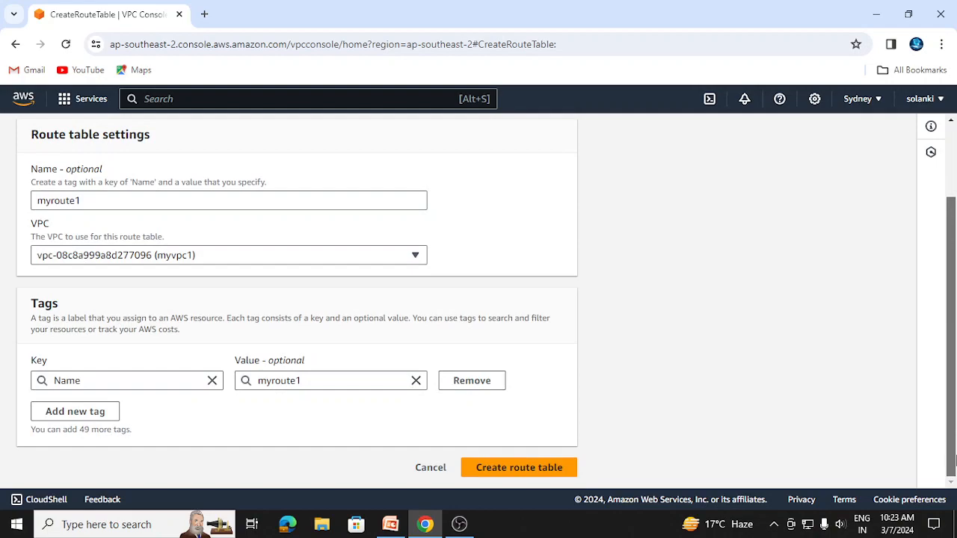
click(516, 467)
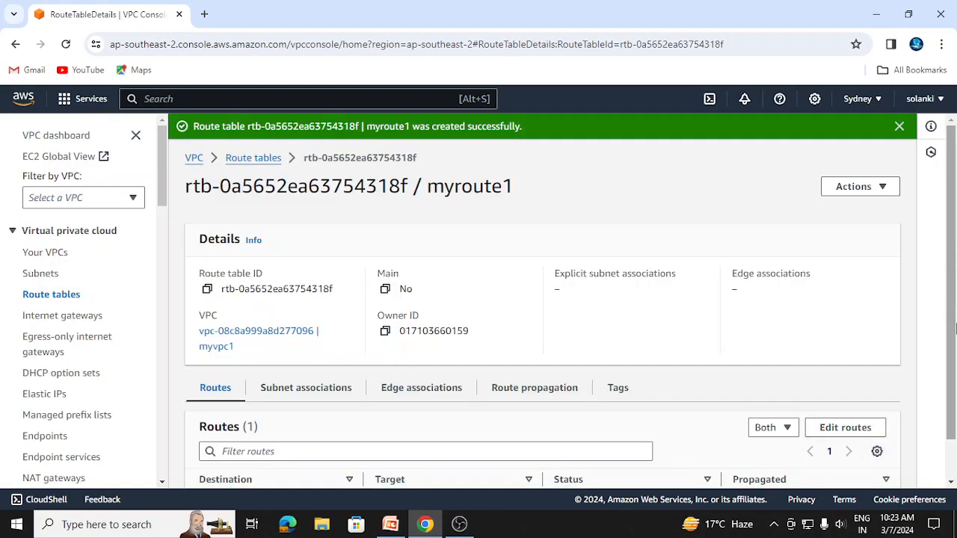
scroll(954, 404, down, 1)
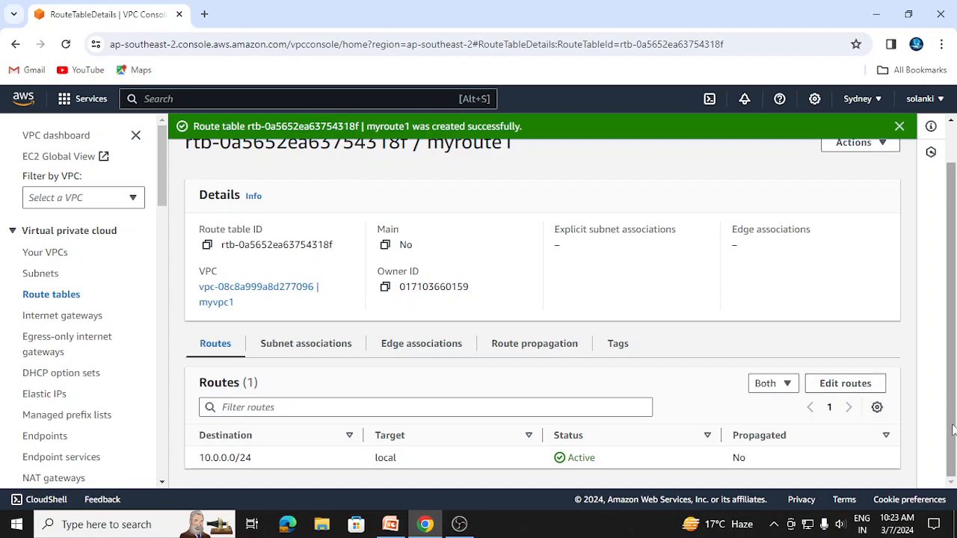
scroll(952, 430, up, 2)
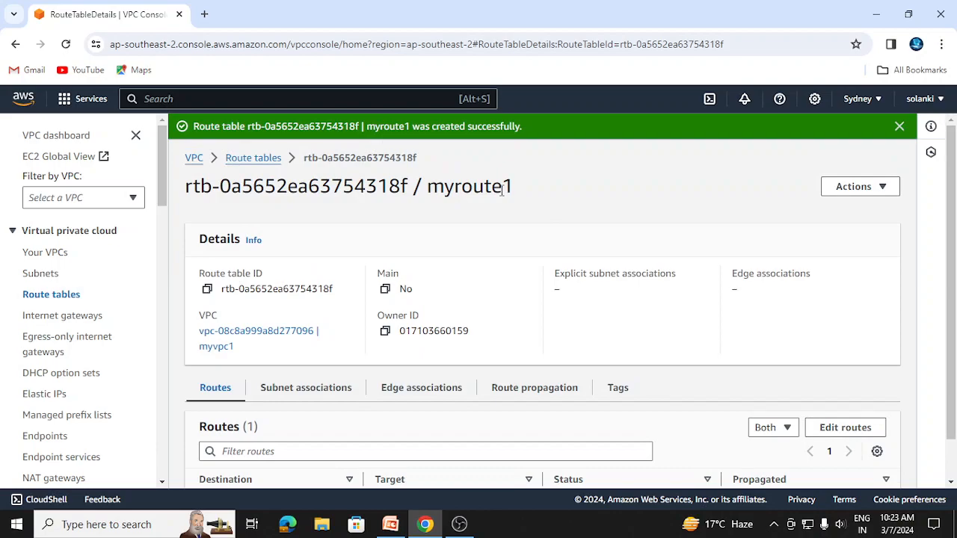
scroll(952, 249, down, 1)
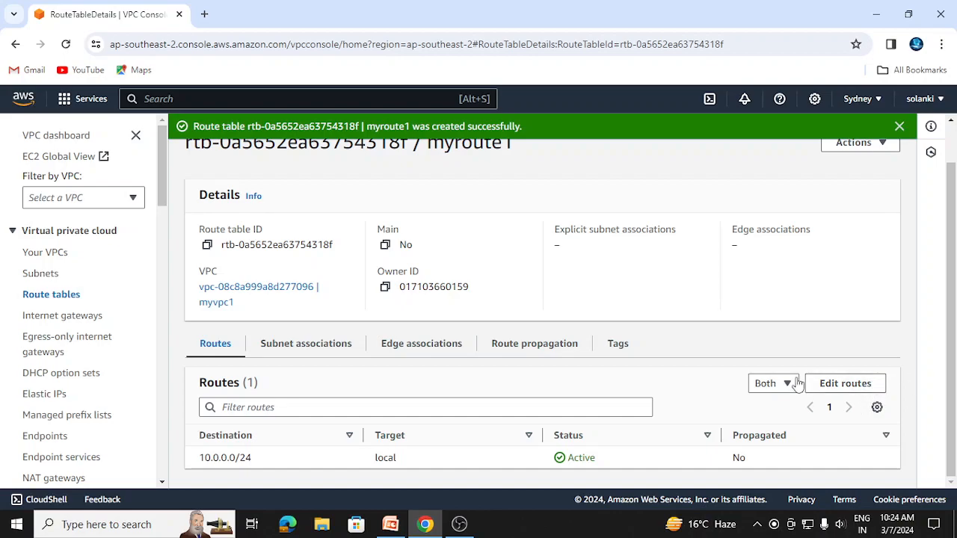
click(850, 388)
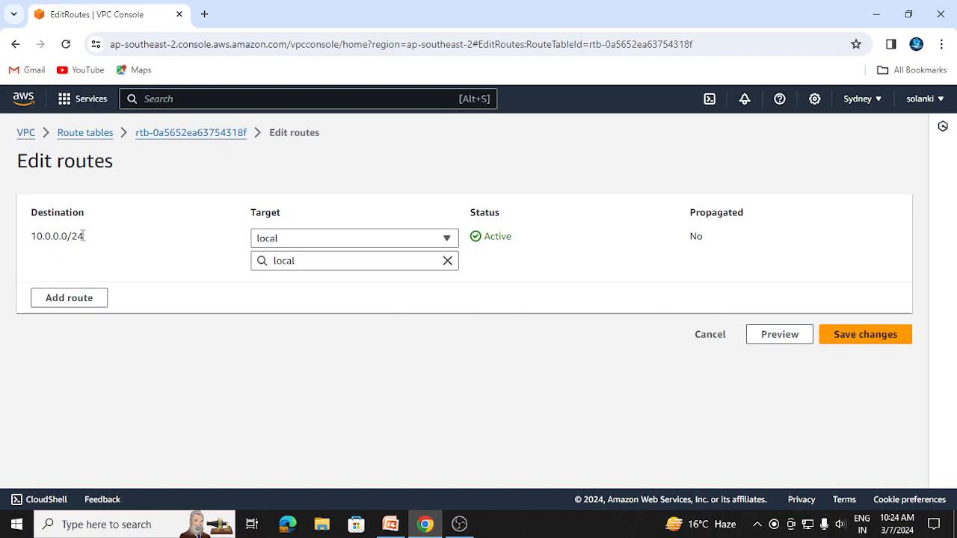
click(74, 299)
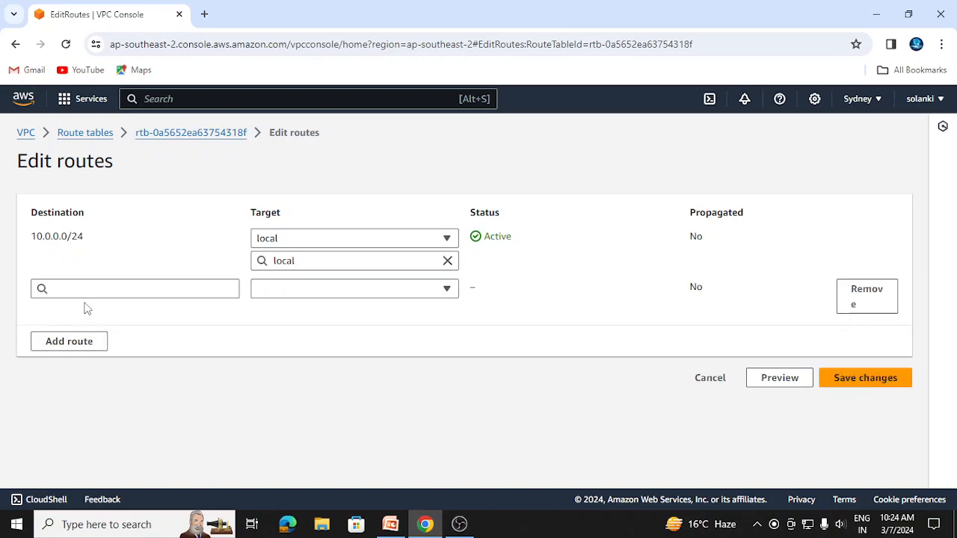
click(97, 284)
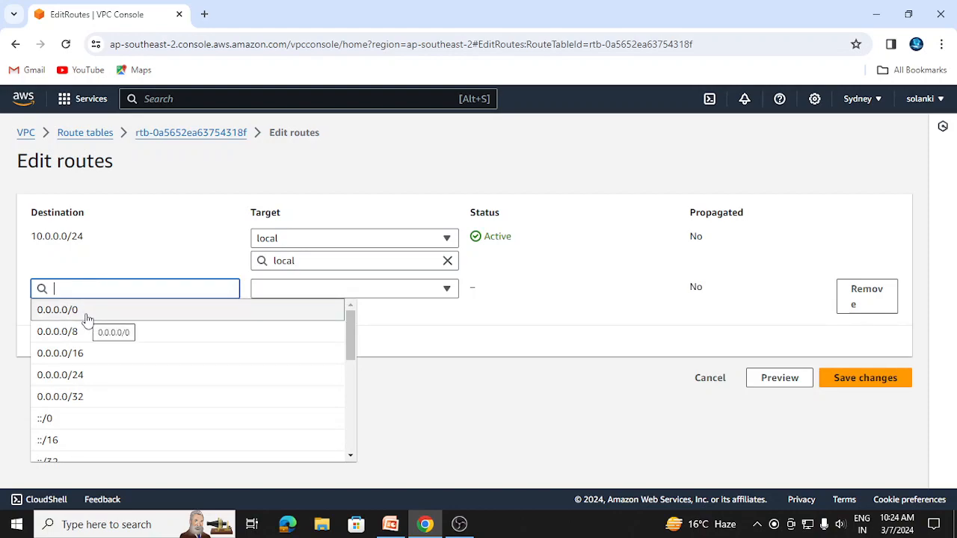
click(85, 316)
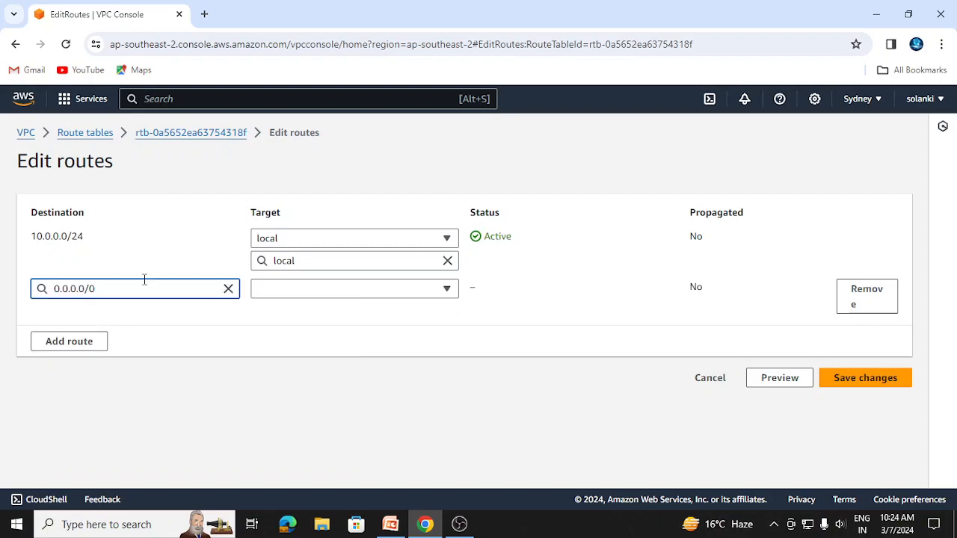
click(448, 291)
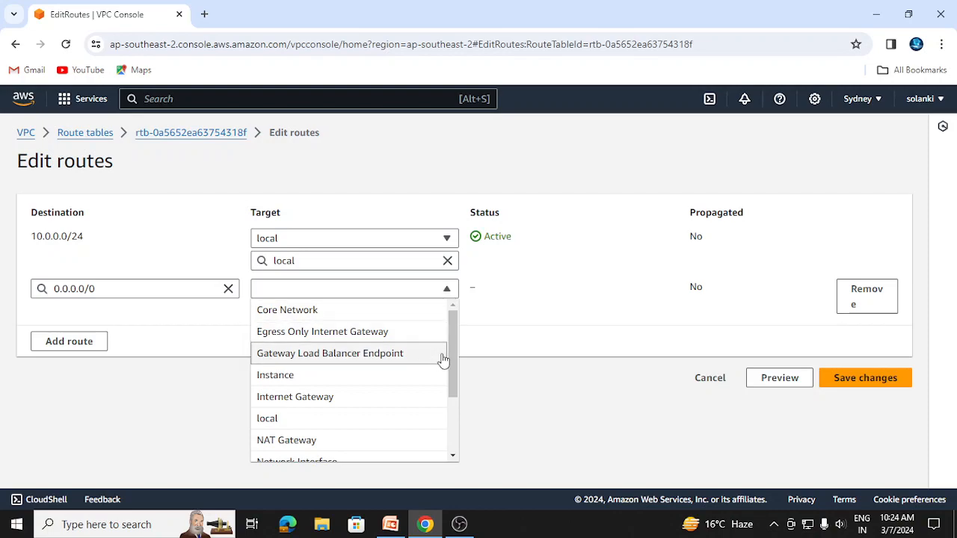
click(340, 402)
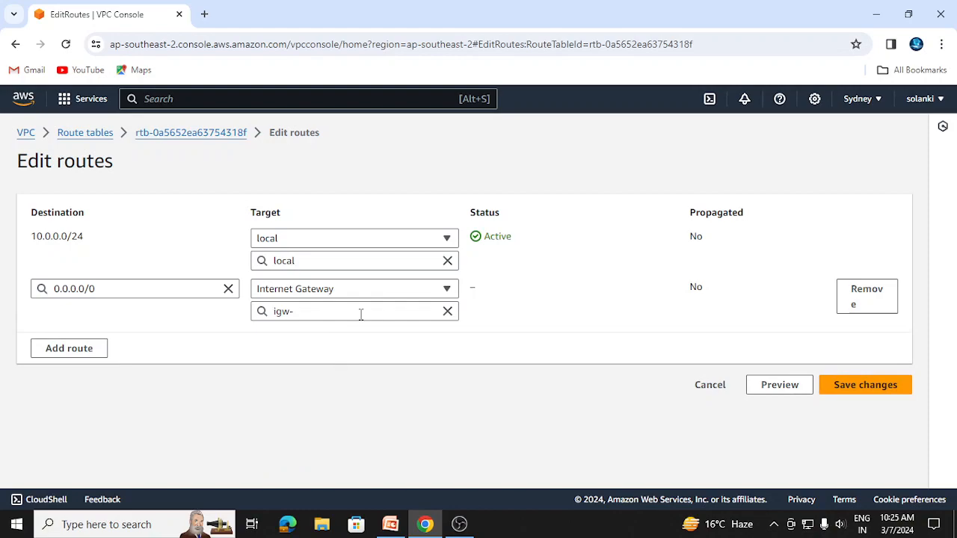
click(15, 45)
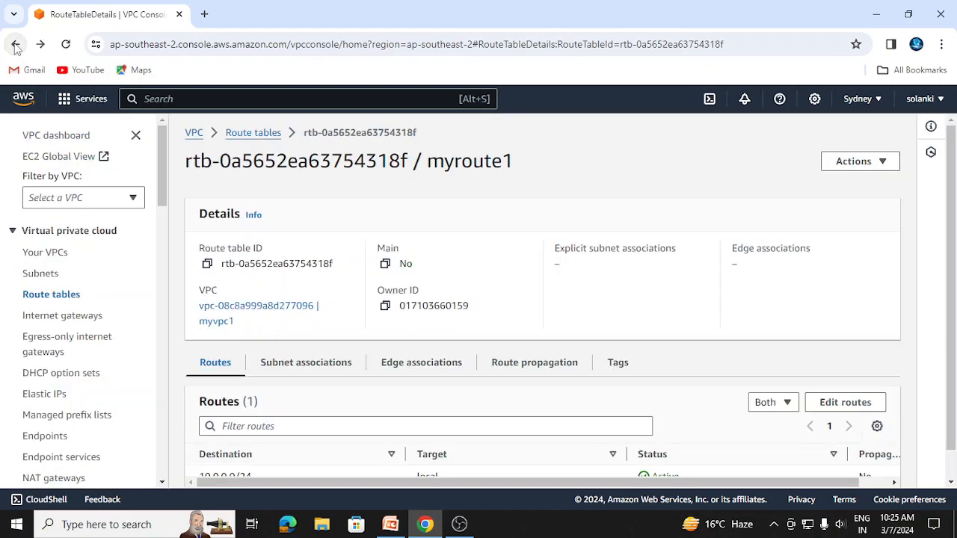
Create an internet gateway with the name tag mygateway
click(87, 316)
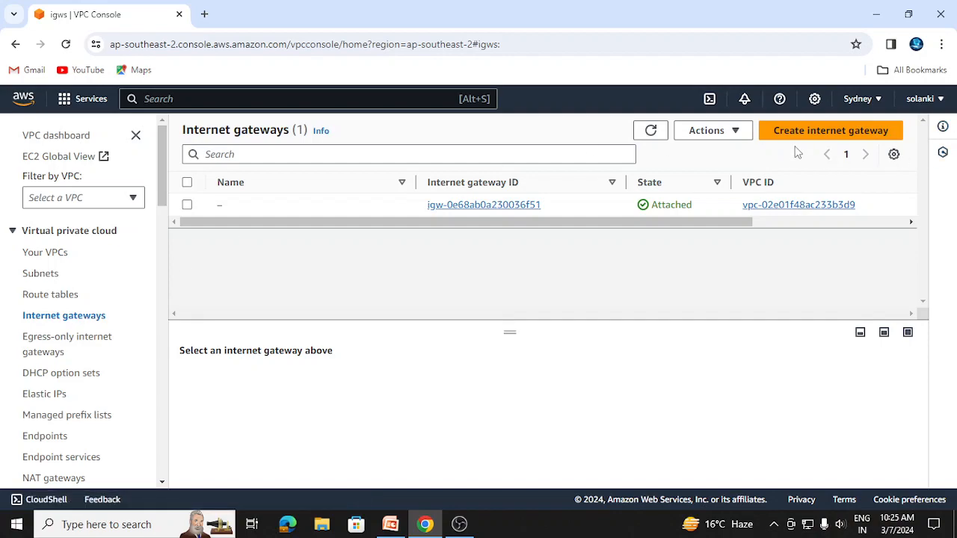
click(822, 132)
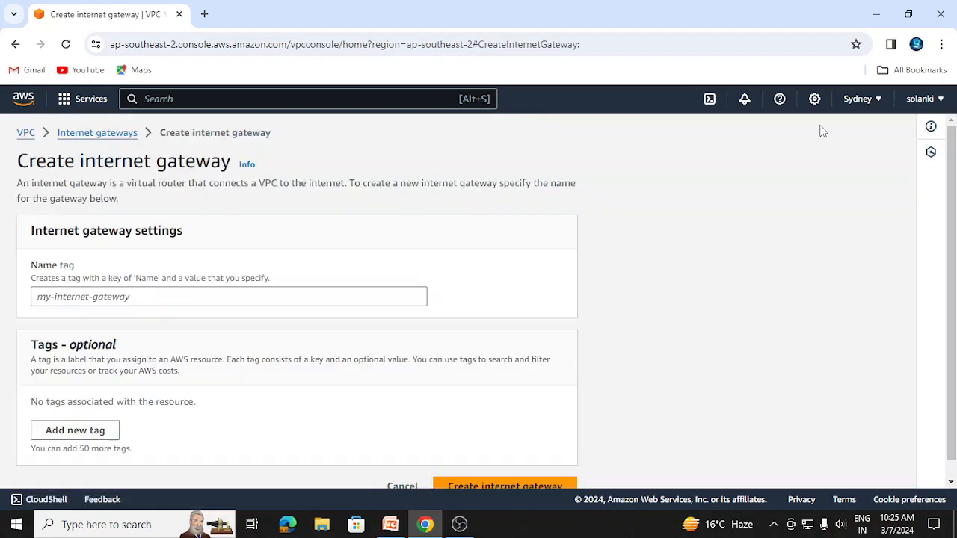
click(48, 299)
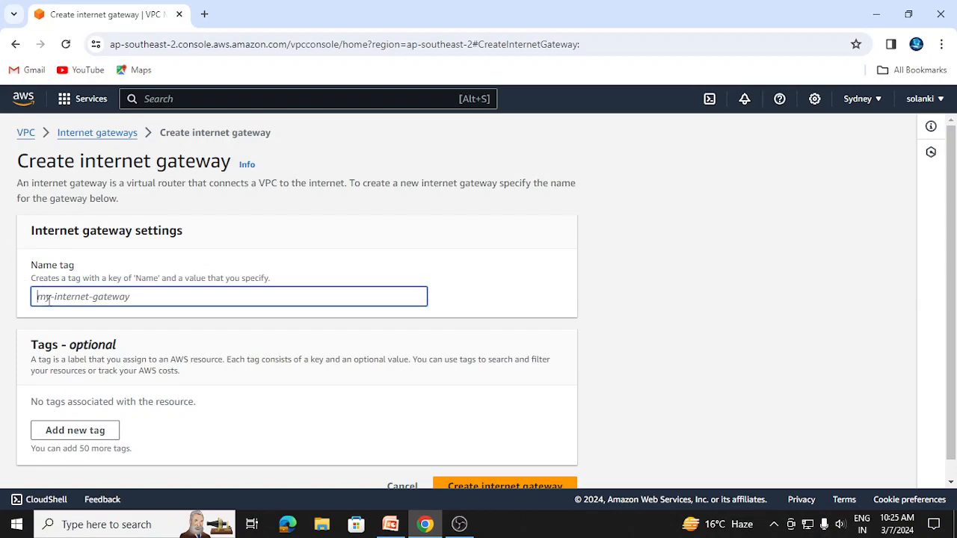
text(myga)
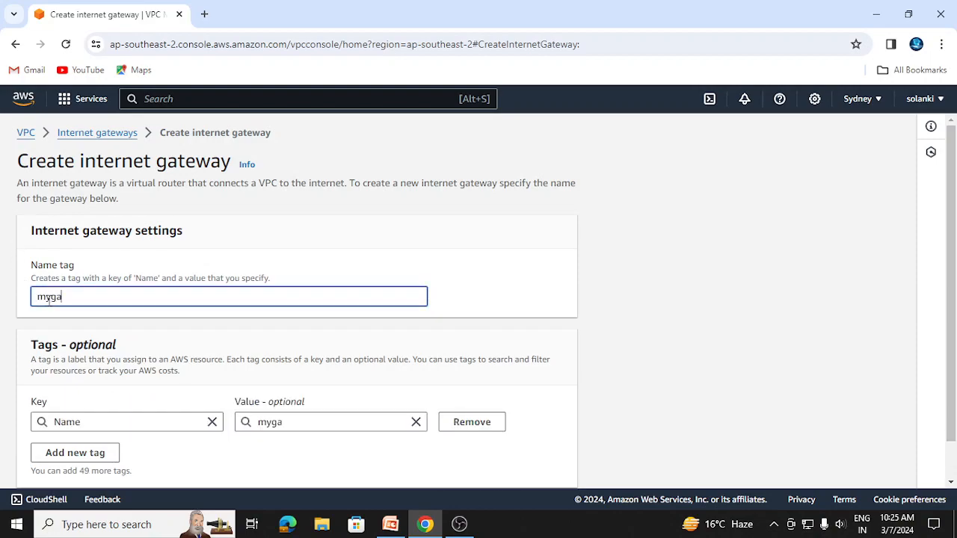
text(teway)
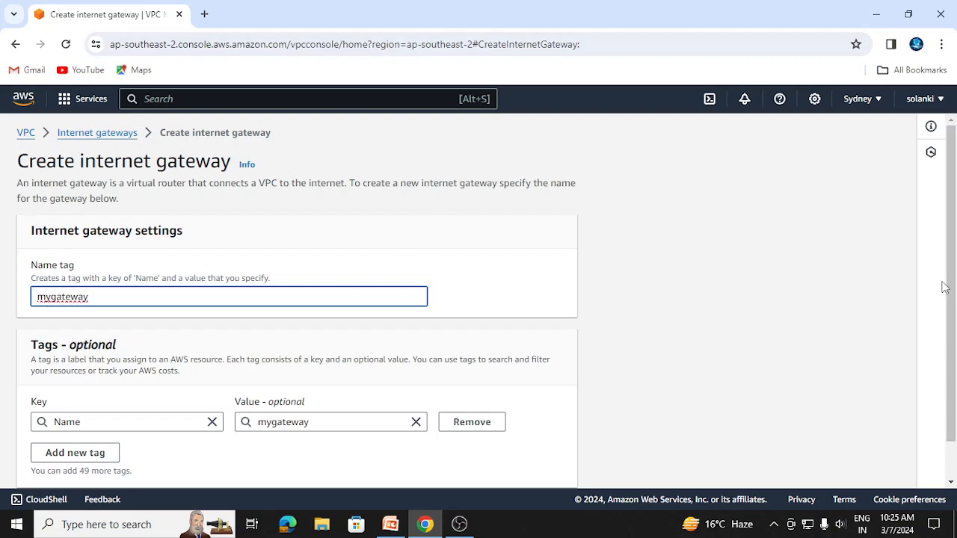
scroll(956, 299, down, 1)
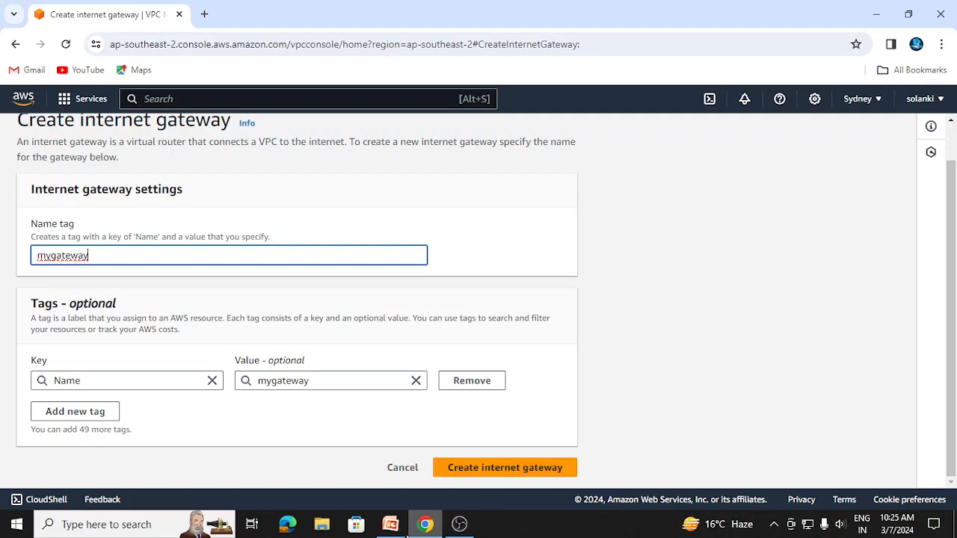
click(504, 468)
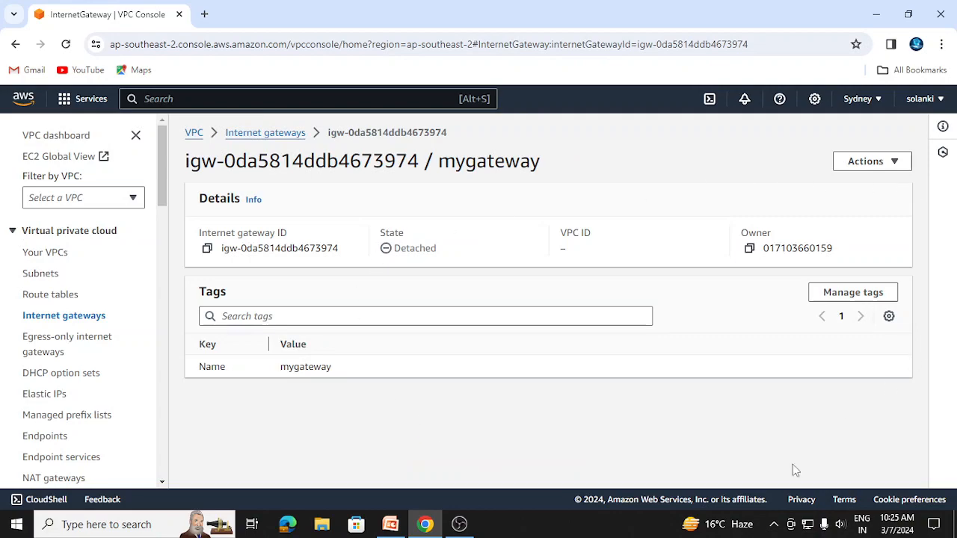
Check the VPC steps slide in PowerPoint, then attach the internet gateway mygateway to myvpc1 in the AWS console
click(401, 527)
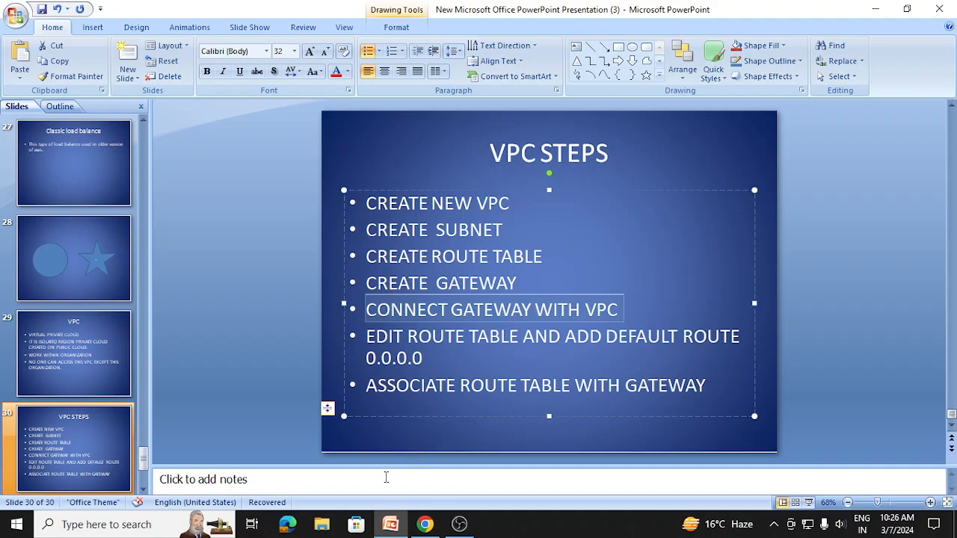
click(426, 526)
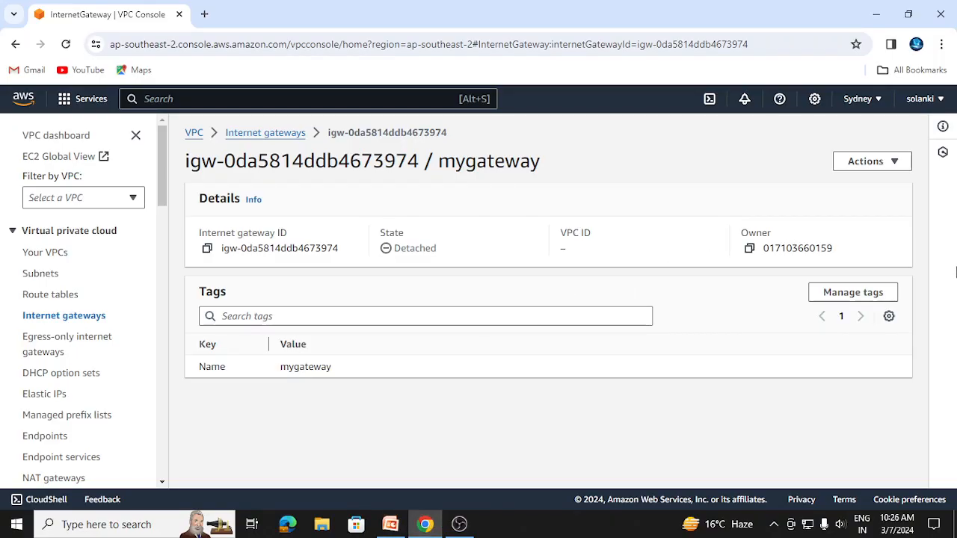
click(900, 163)
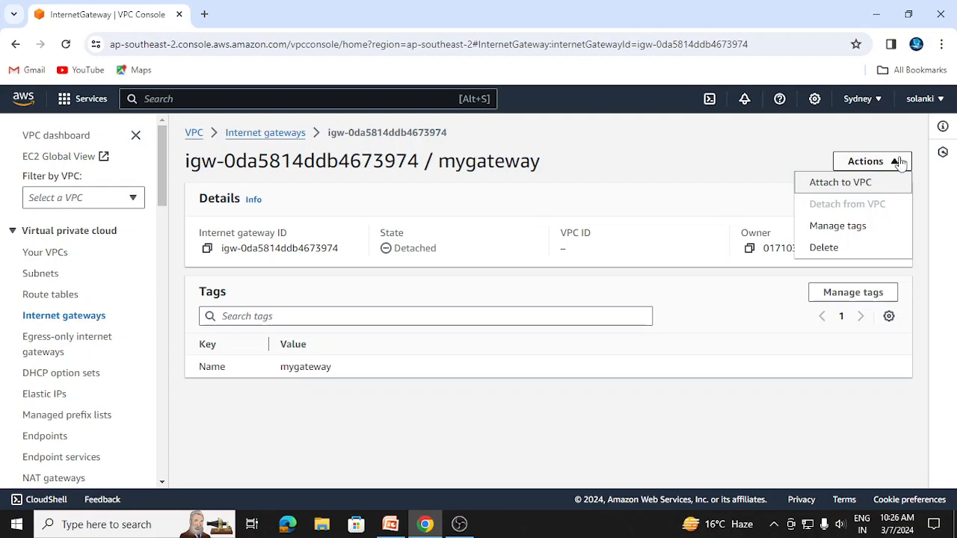
click(874, 188)
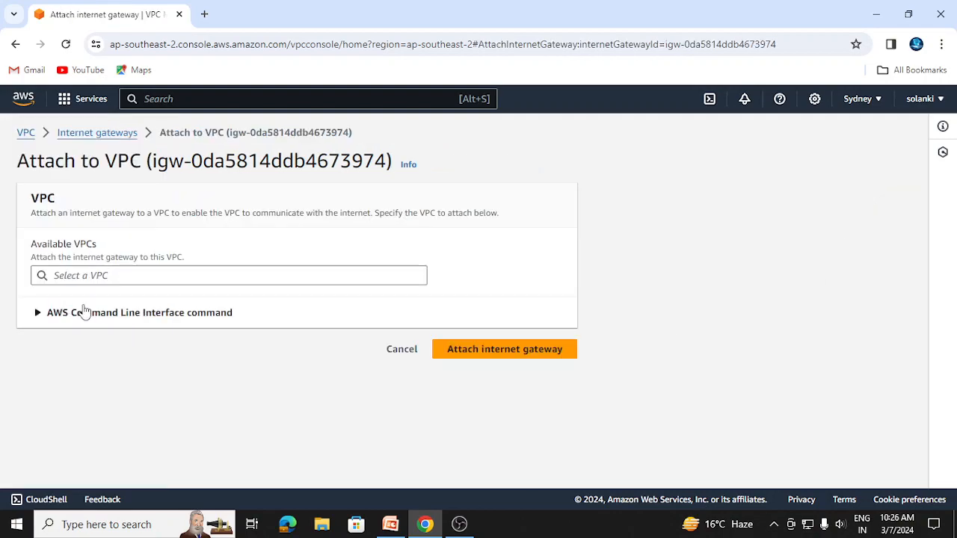
click(72, 276)
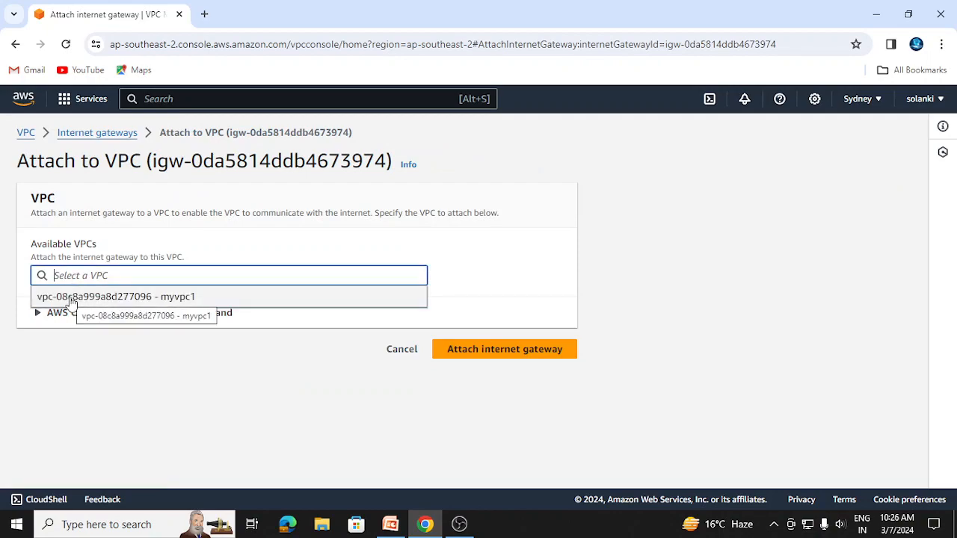
click(72, 297)
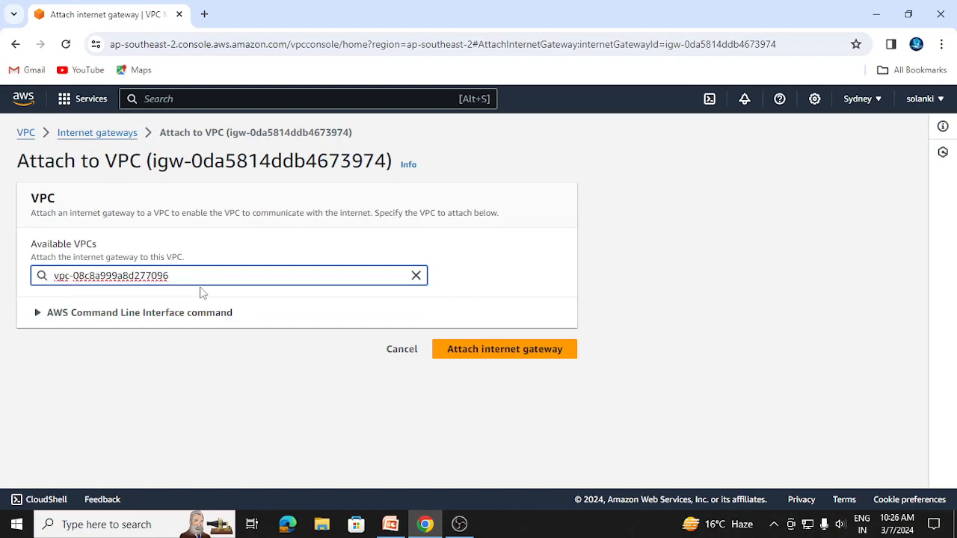
click(525, 351)
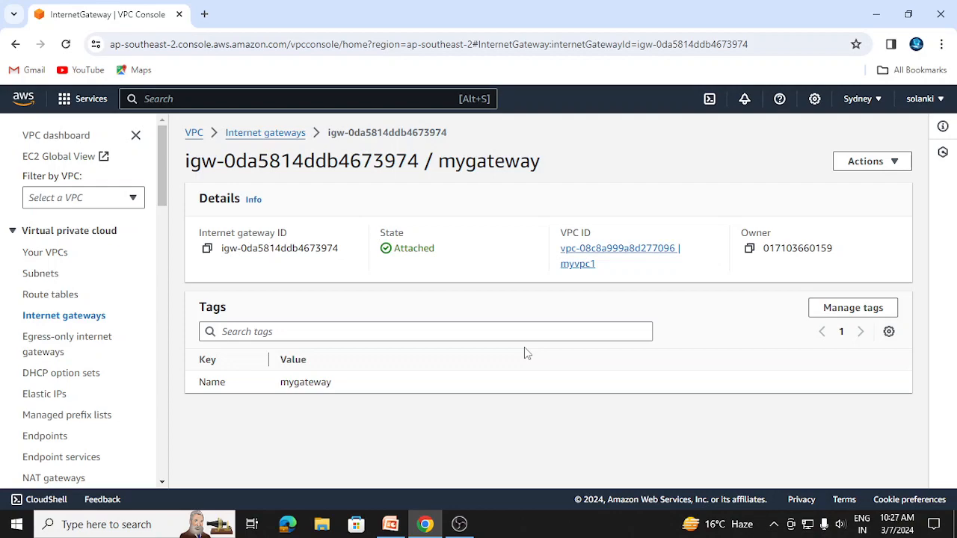
Open the routes of the route table myroute1 for editing
click(51, 296)
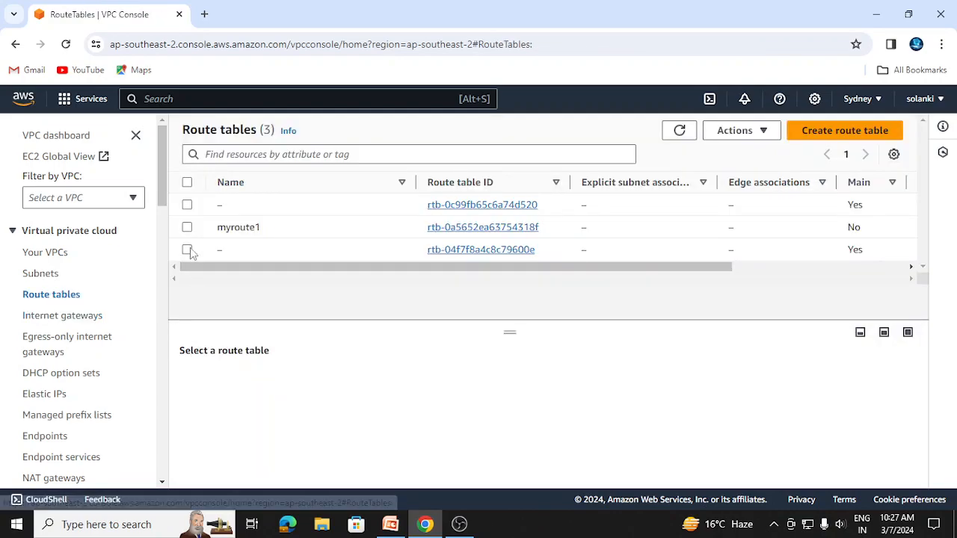
click(187, 228)
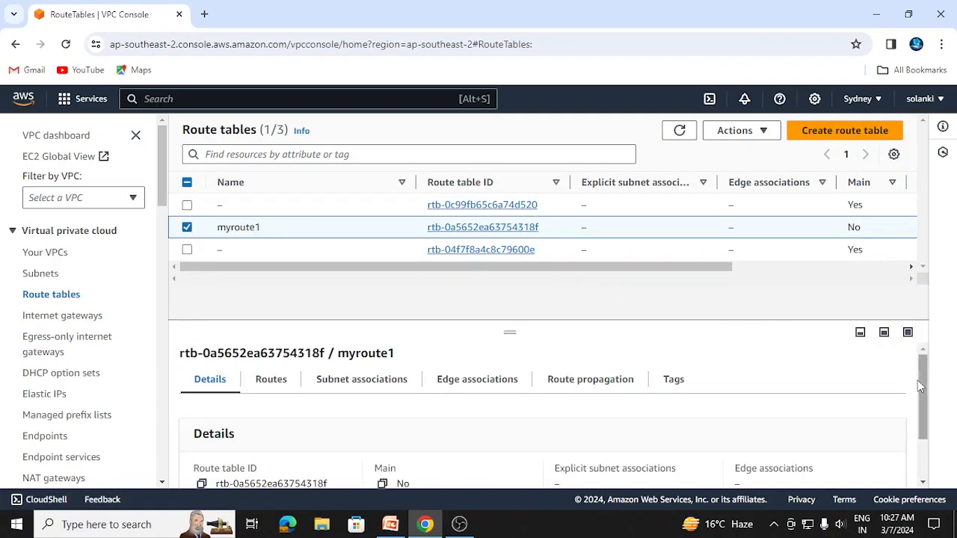
scroll(919, 387, down, 2)
scroll(932, 388, up, 2)
click(266, 379)
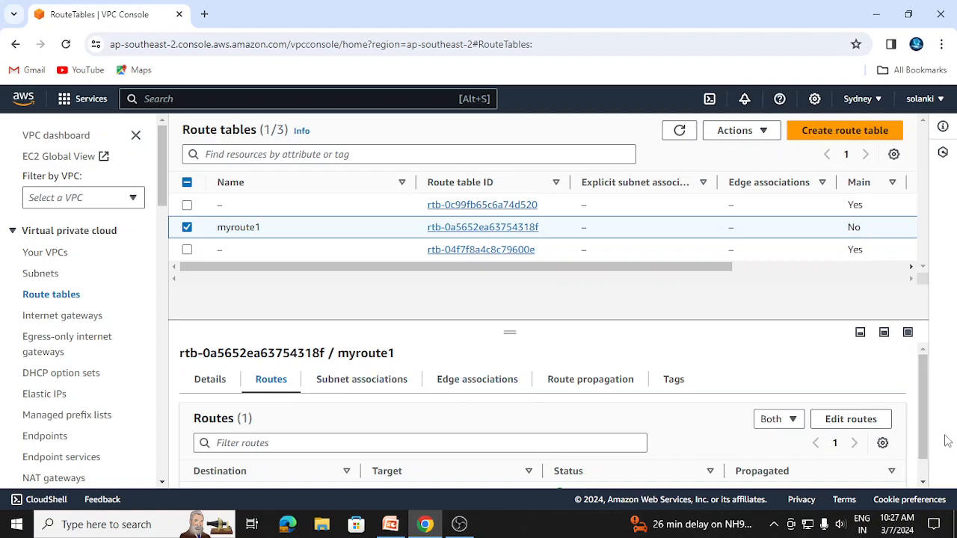
drag(924, 438, 926, 470)
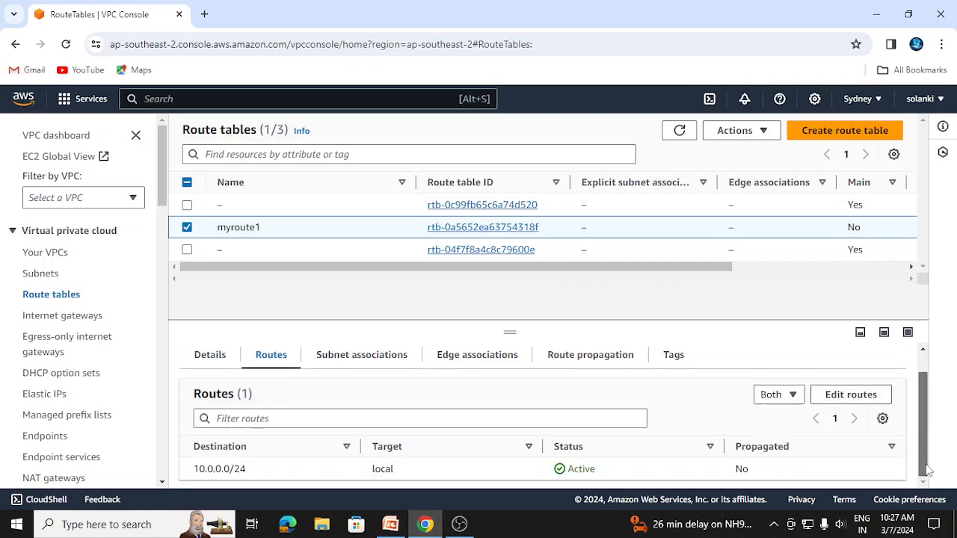
click(852, 396)
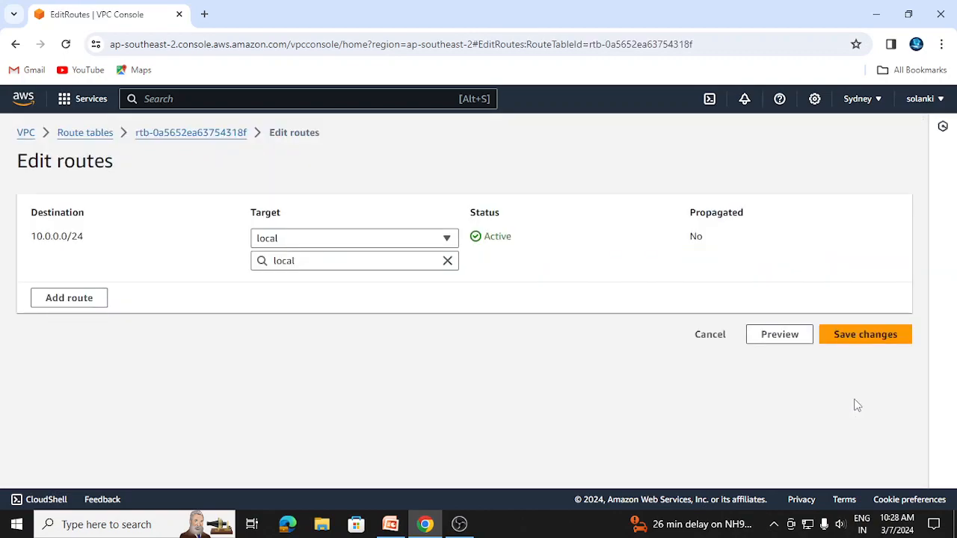
Add a route with destination 0.0.0.0/0 and the internet gateway mygateway as target, and save the route changes
click(51, 305)
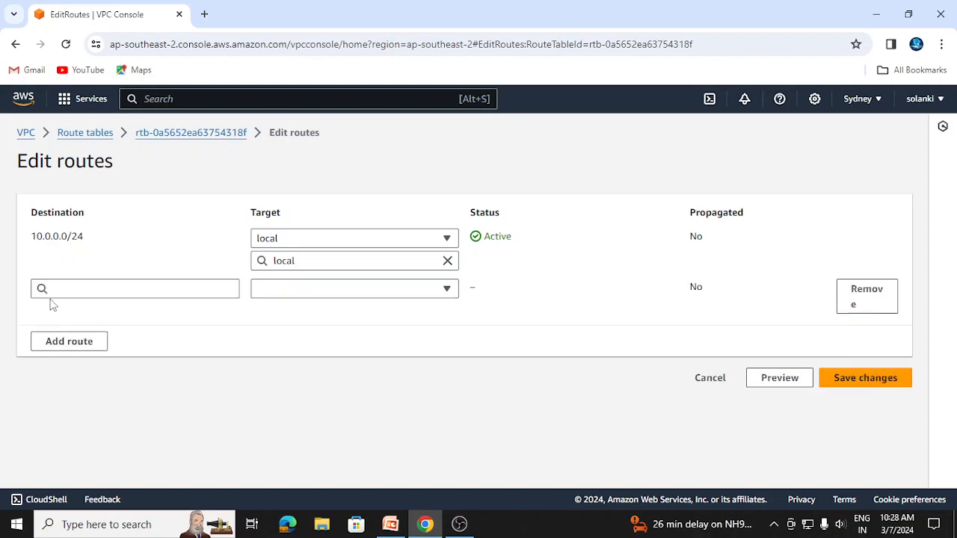
click(87, 287)
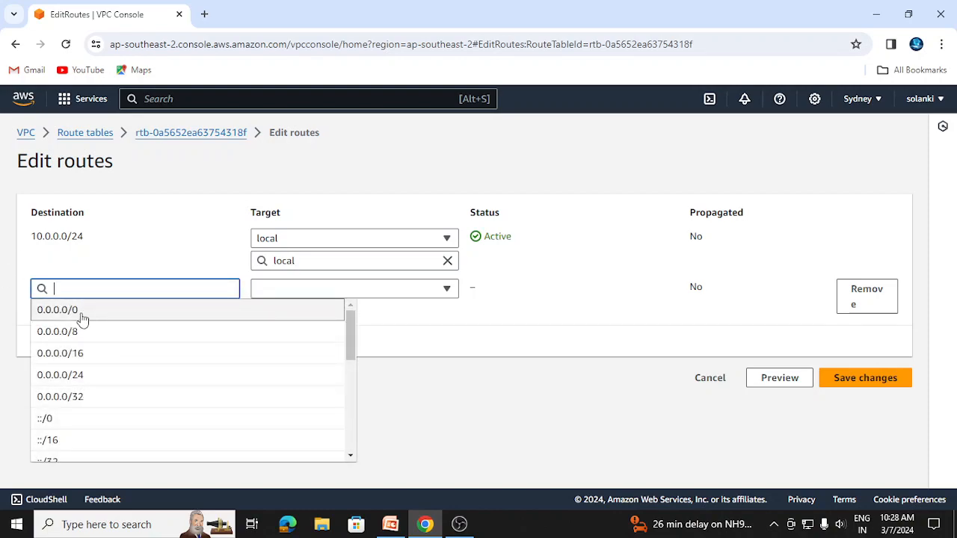
click(83, 317)
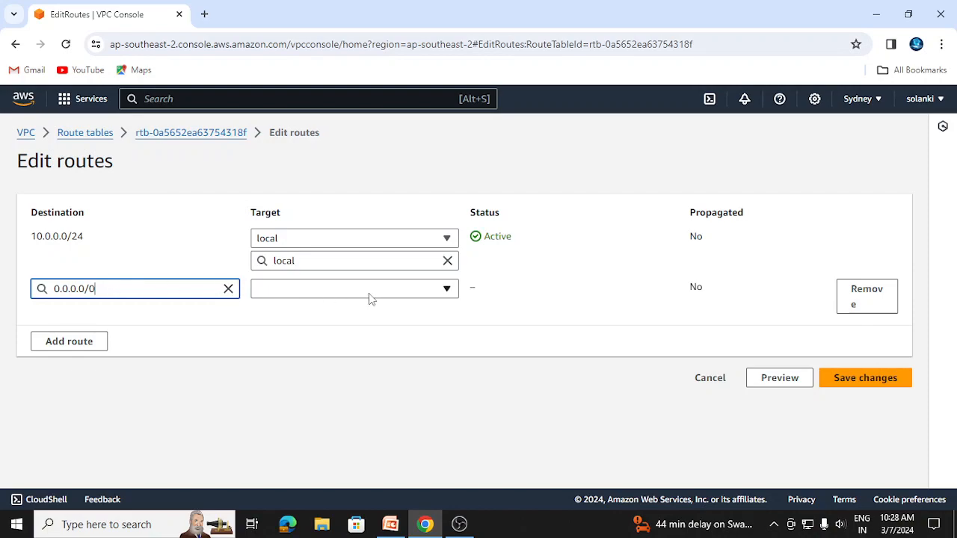
click(447, 291)
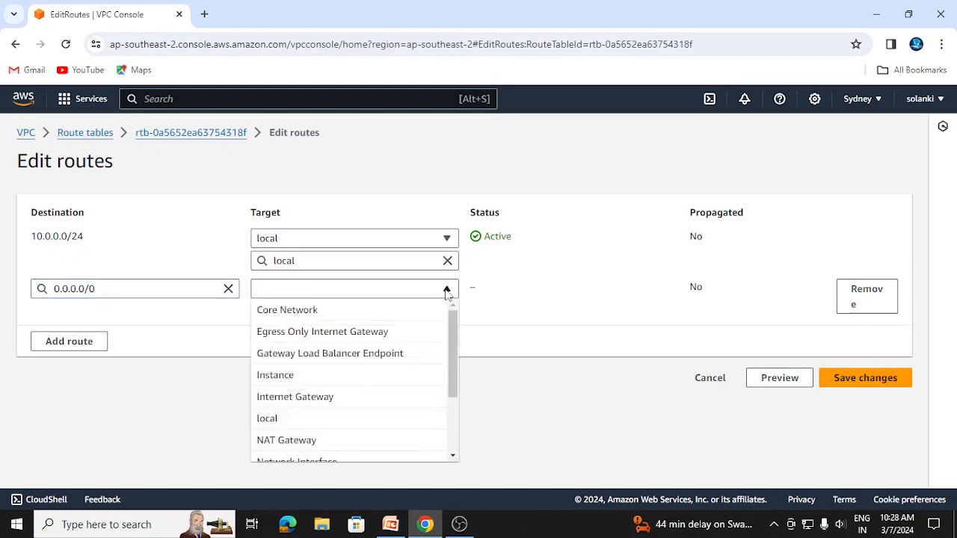
click(350, 402)
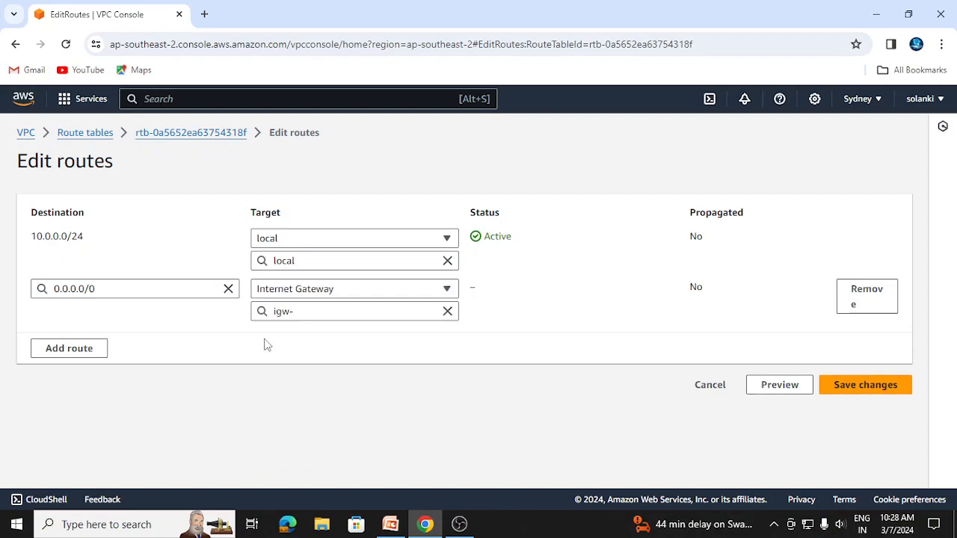
click(379, 313)
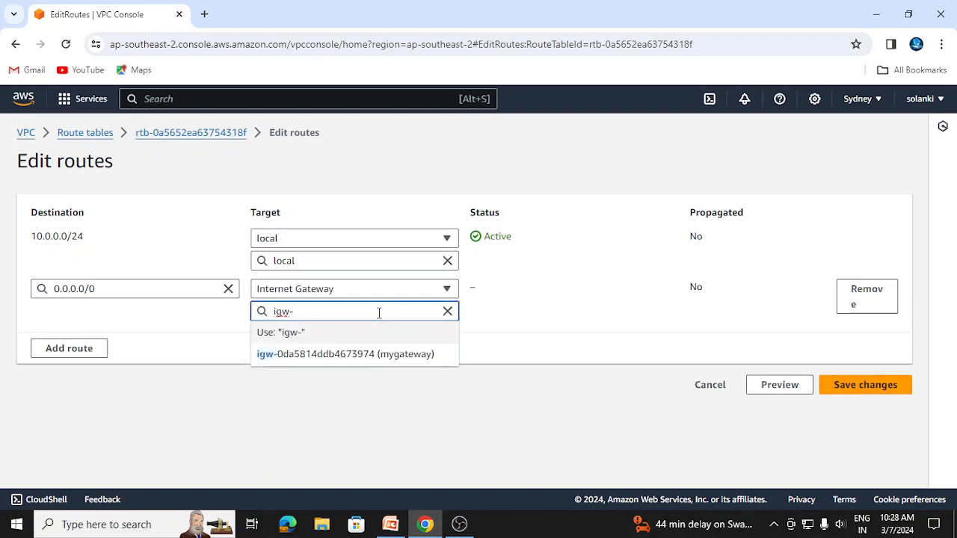
click(400, 364)
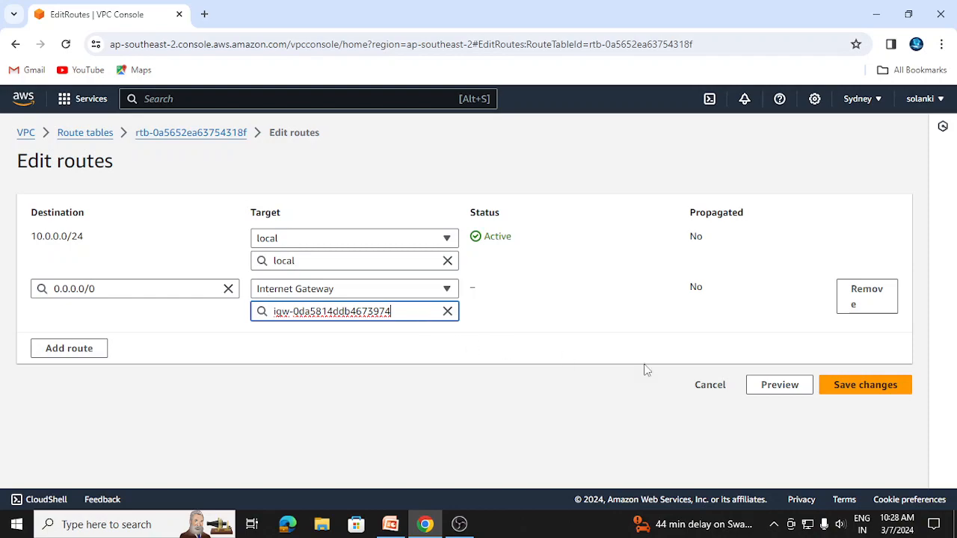
click(865, 387)
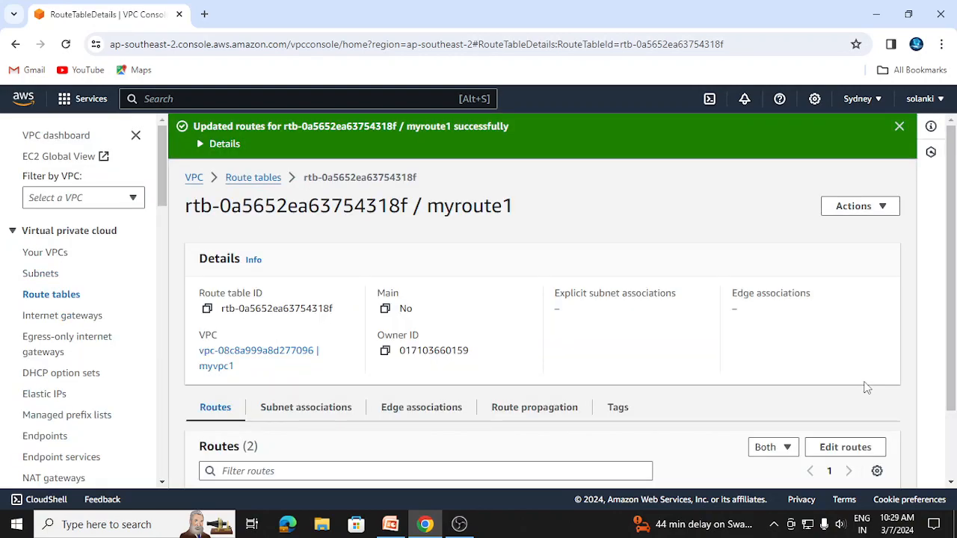
Review the VPC STEPS slide in PowerPoint up to the default route item, and return to the AWS console in Chrome
click(390, 524)
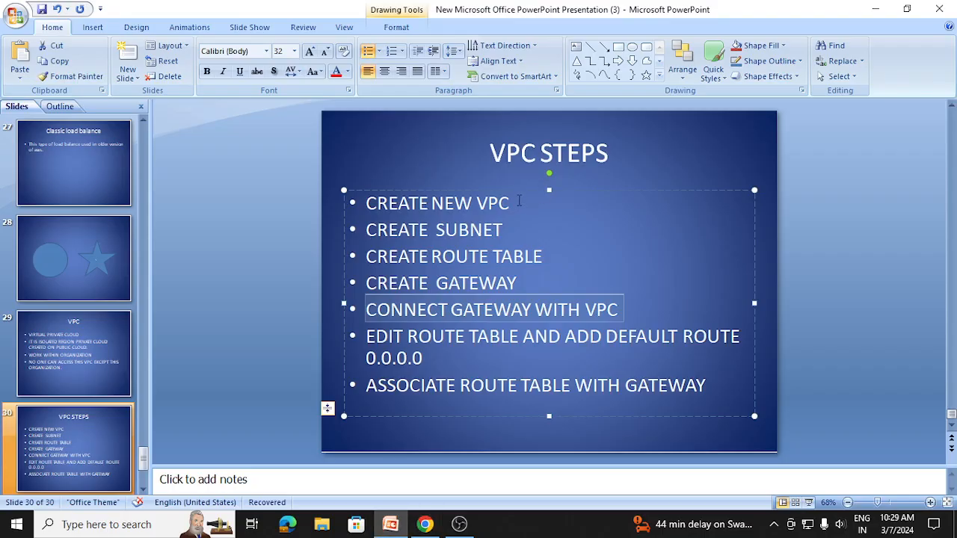
drag(518, 201, 381, 205)
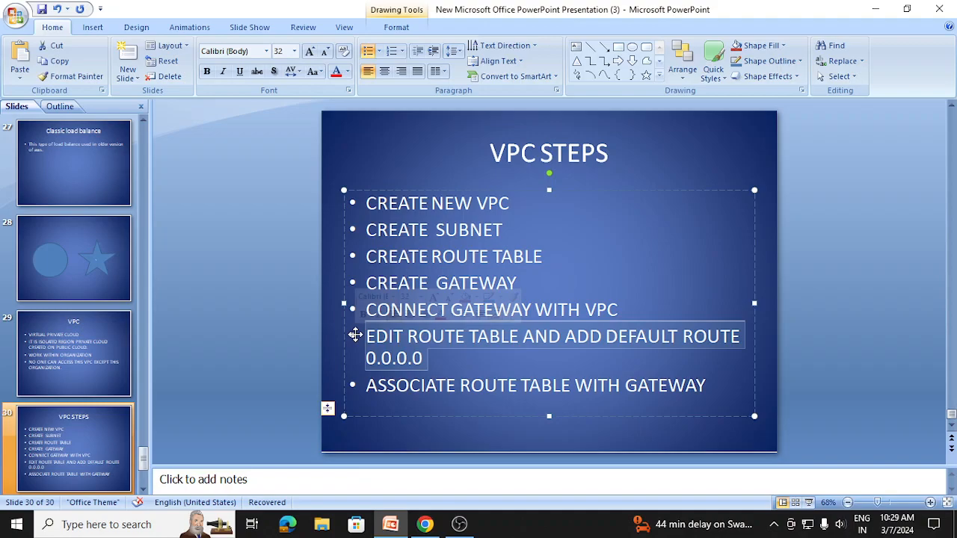
click(422, 527)
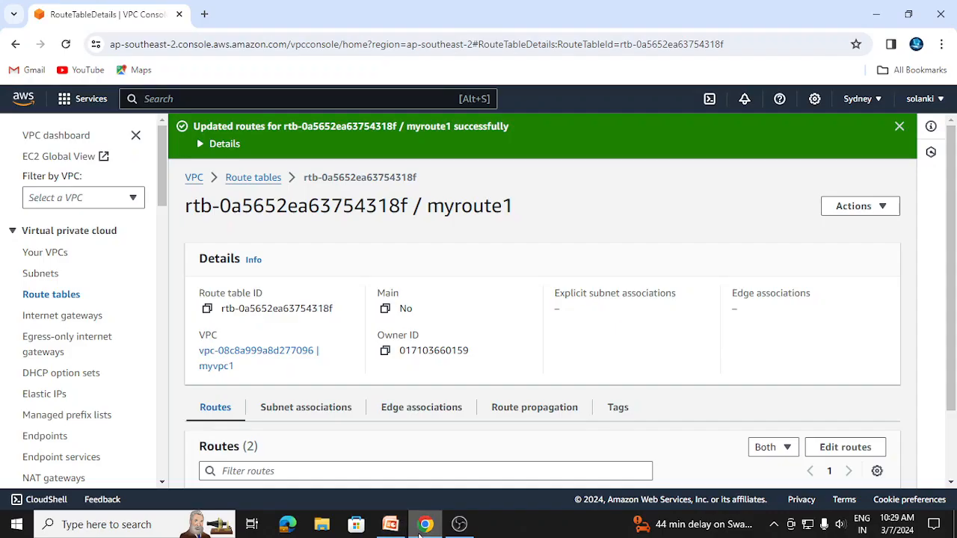
Edit the route table association of mysubnet1 and save it with the route table rtb-04f7f8a4c8c79600e
click(37, 275)
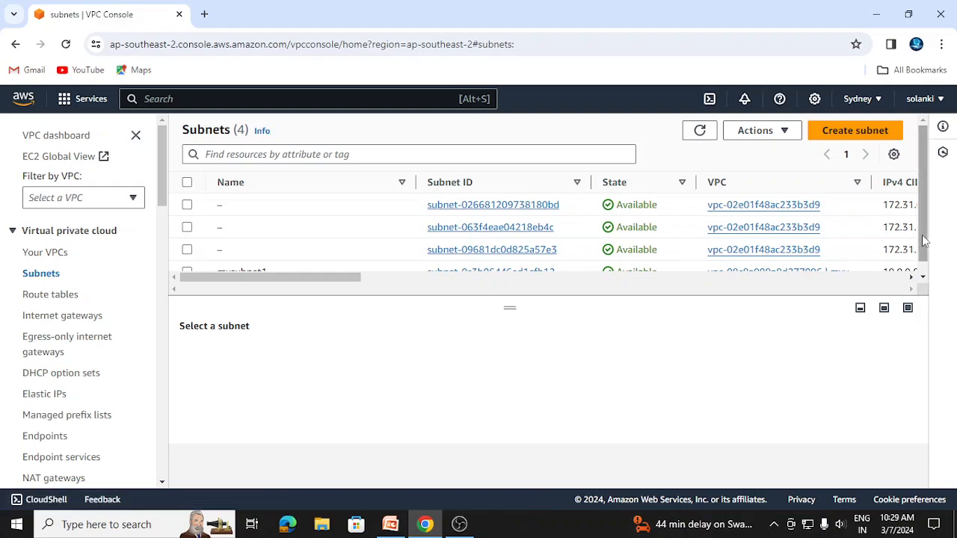
scroll(658, 254, down, 1)
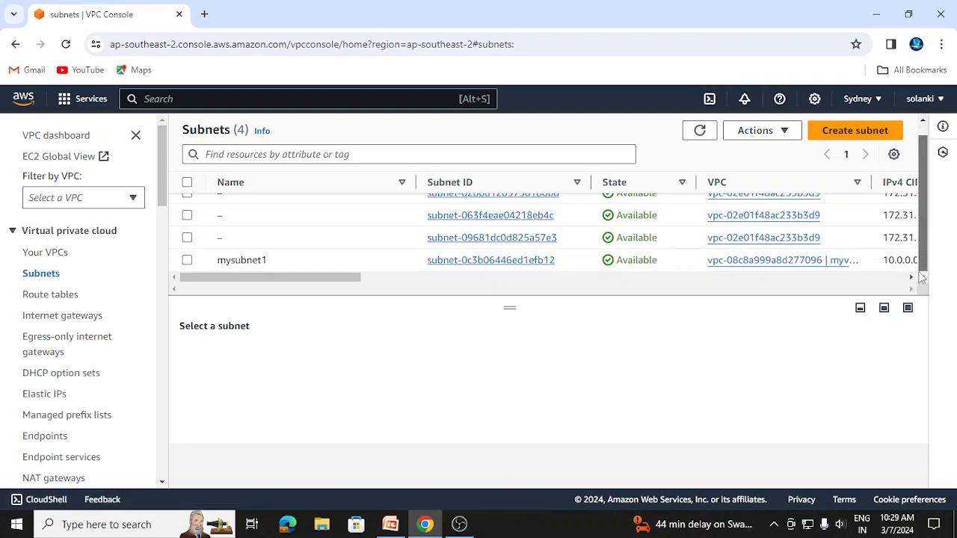
click(186, 263)
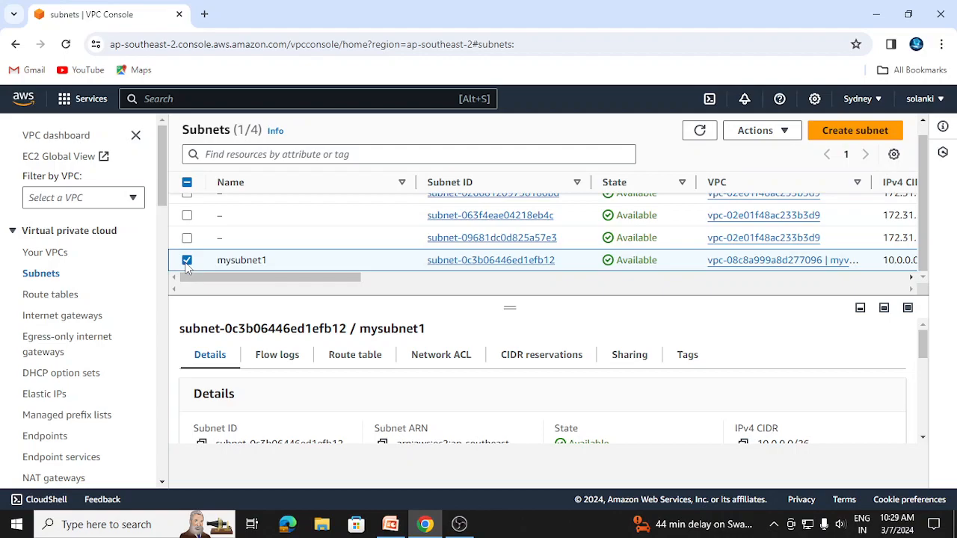
drag(921, 352, 925, 360)
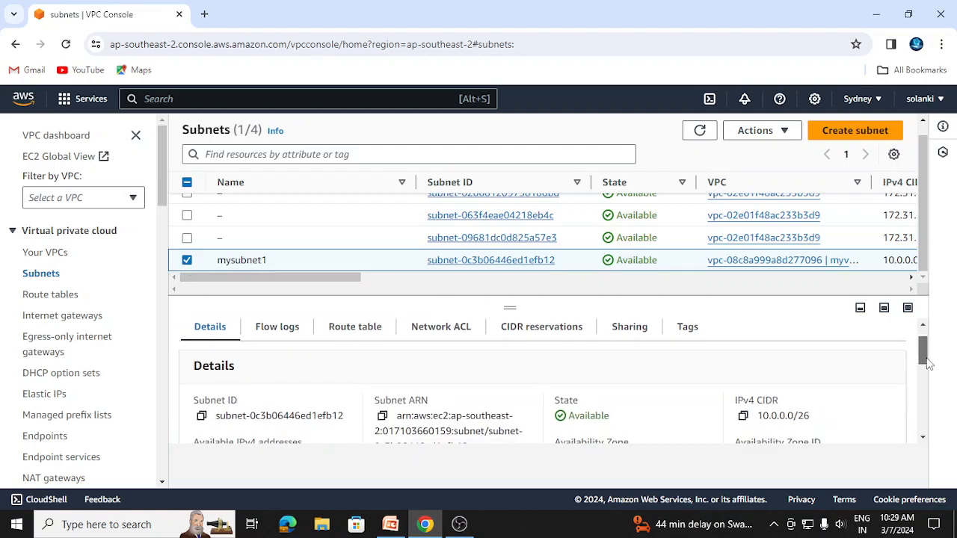
click(369, 333)
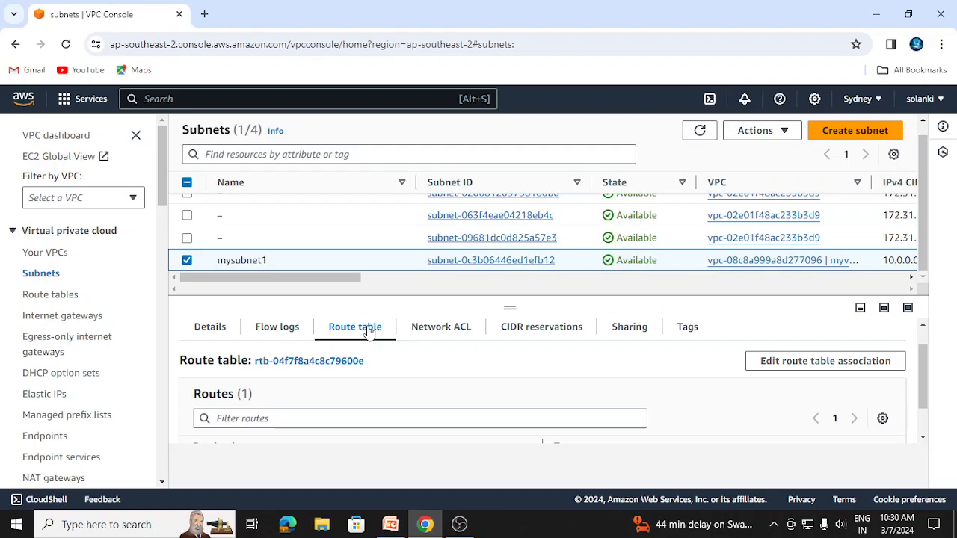
click(825, 365)
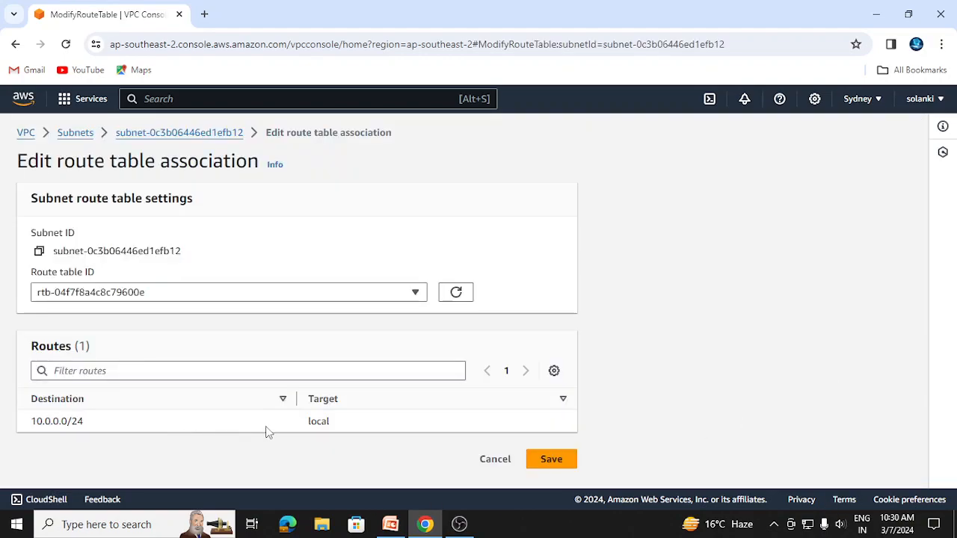
click(543, 463)
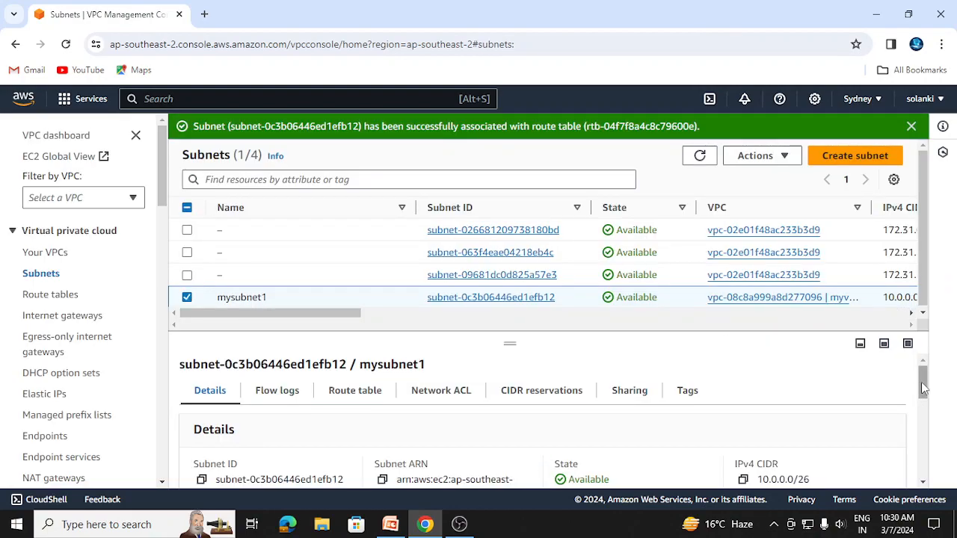
Examine the details of mysubnet1, compare with the VPC STEPS slide in PowerPoint, and return to Chrome
drag(924, 388, 924, 423)
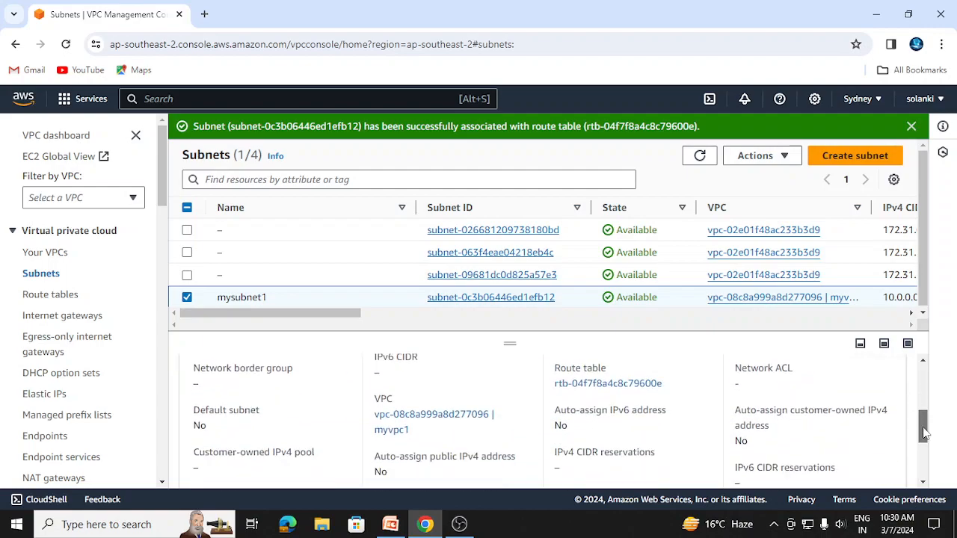
click(391, 524)
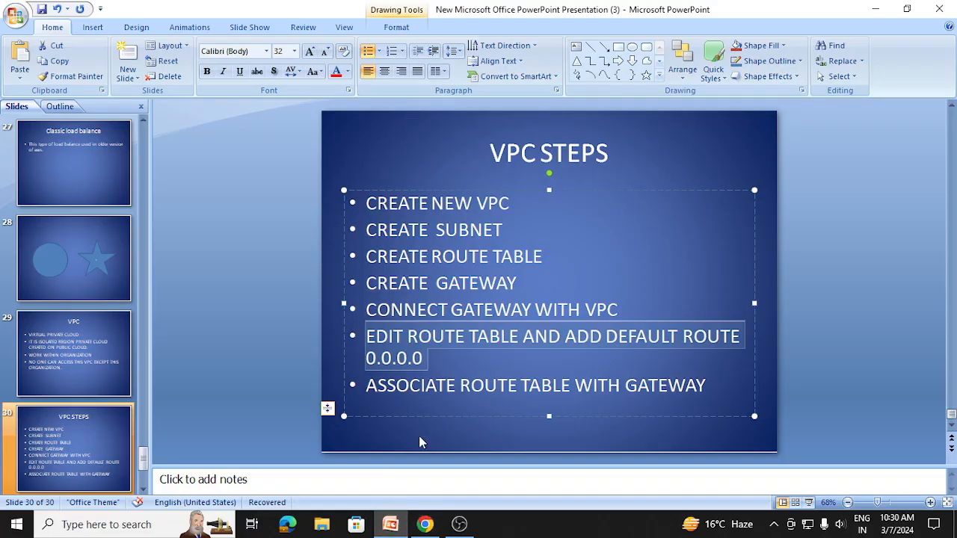
click(424, 524)
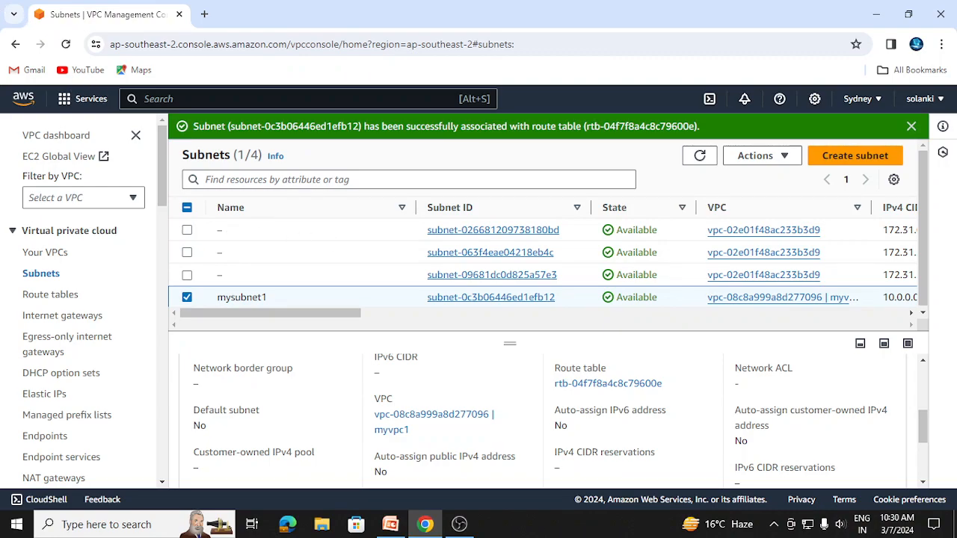
Find the EC2 service, show its running instances, and continue without accepting cookies
click(150, 99)
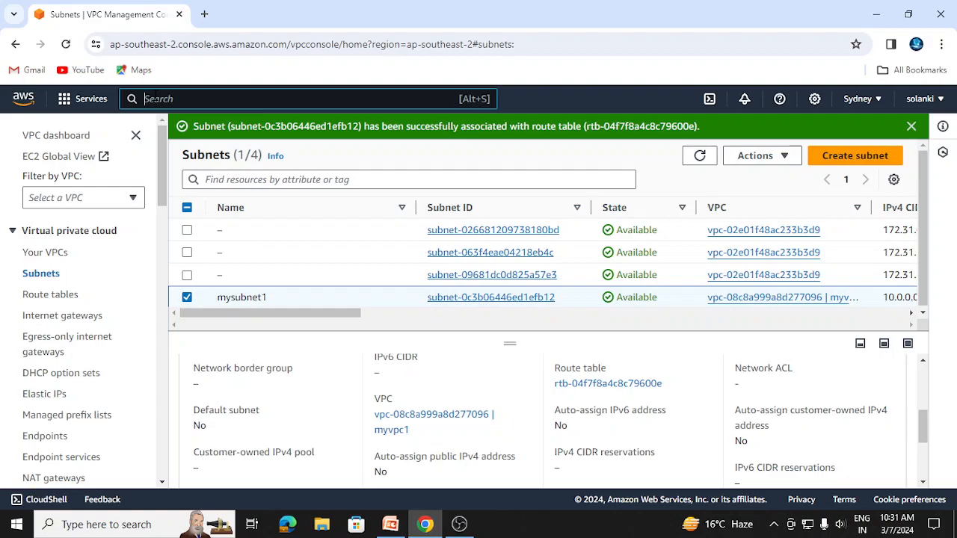
text(ec2)
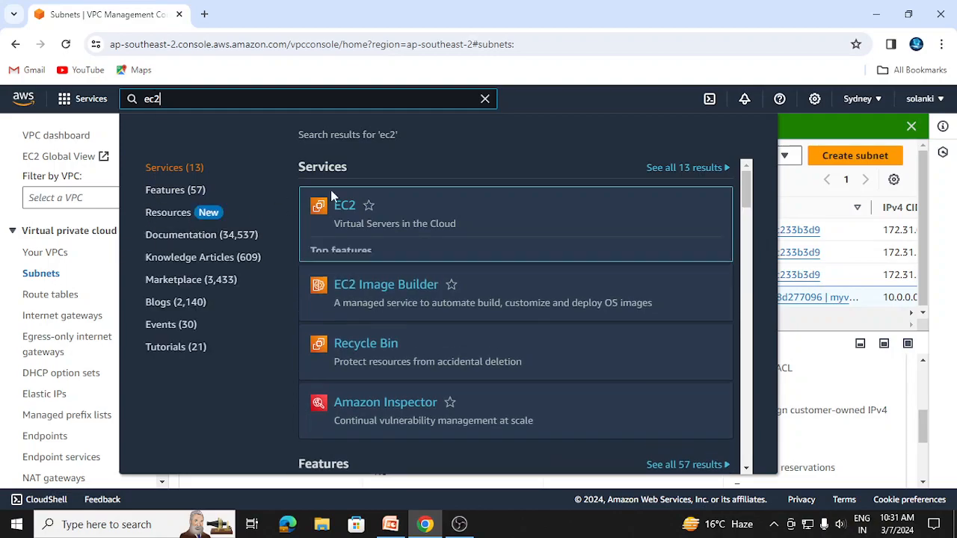
mouse_move(348, 214)
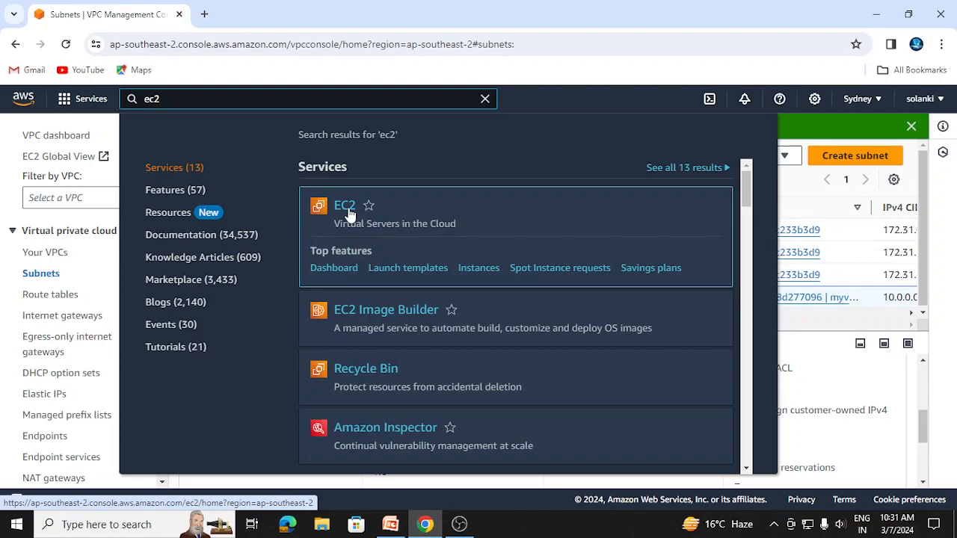
click(348, 215)
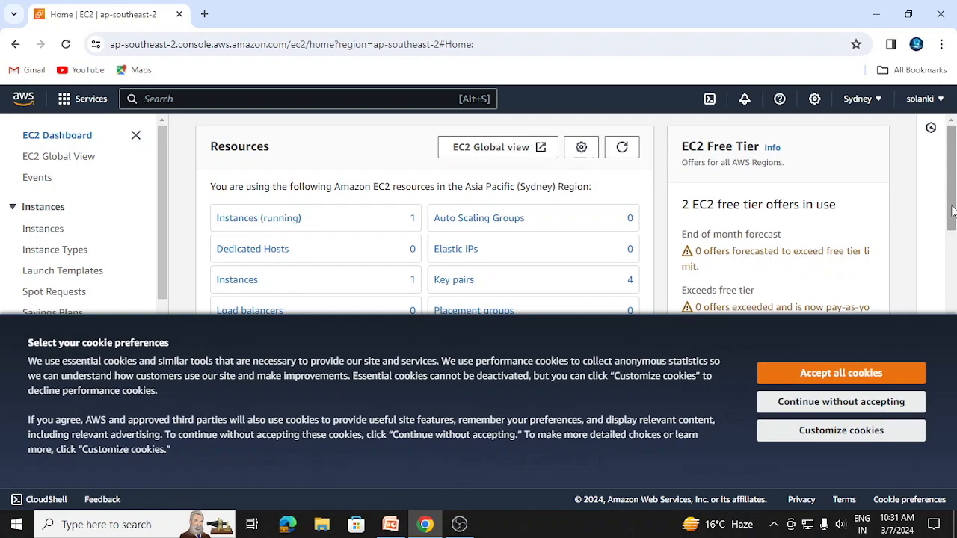
scroll(951, 213, down, 1)
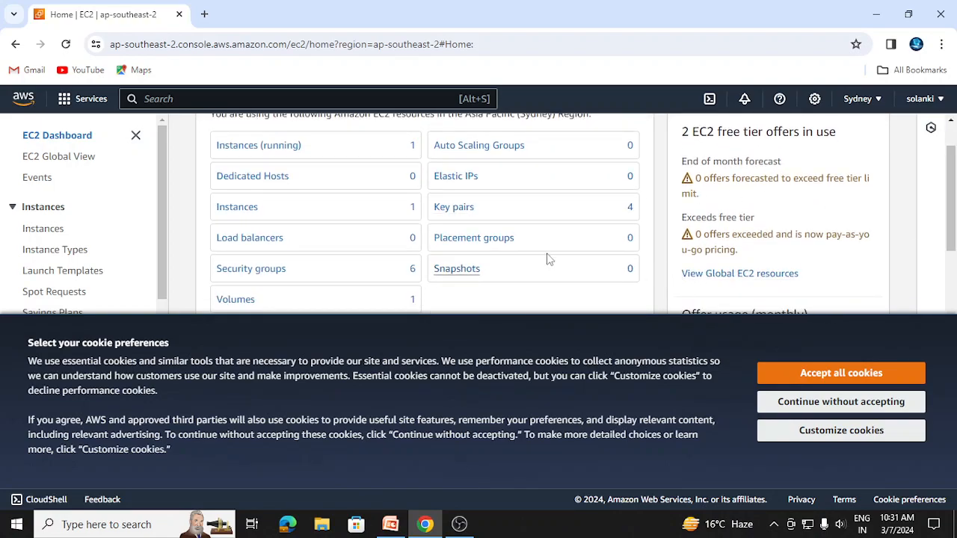
click(270, 150)
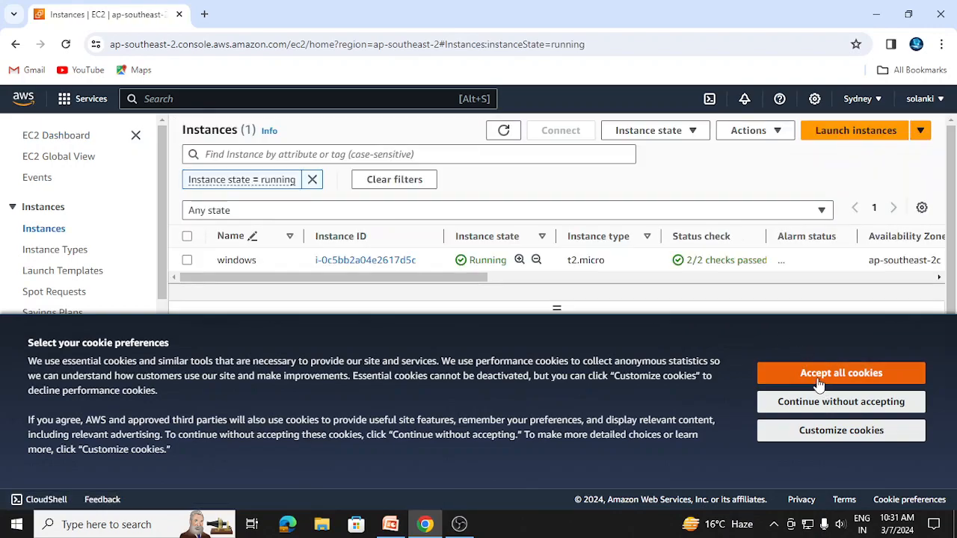
click(796, 401)
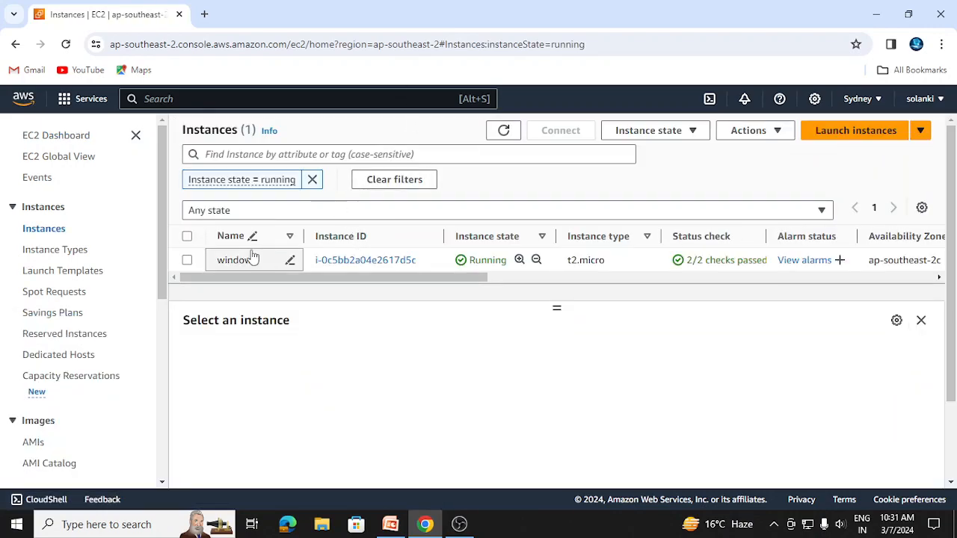
Stop the running EC2 instance named windows and confirm the stop
click(866, 133)
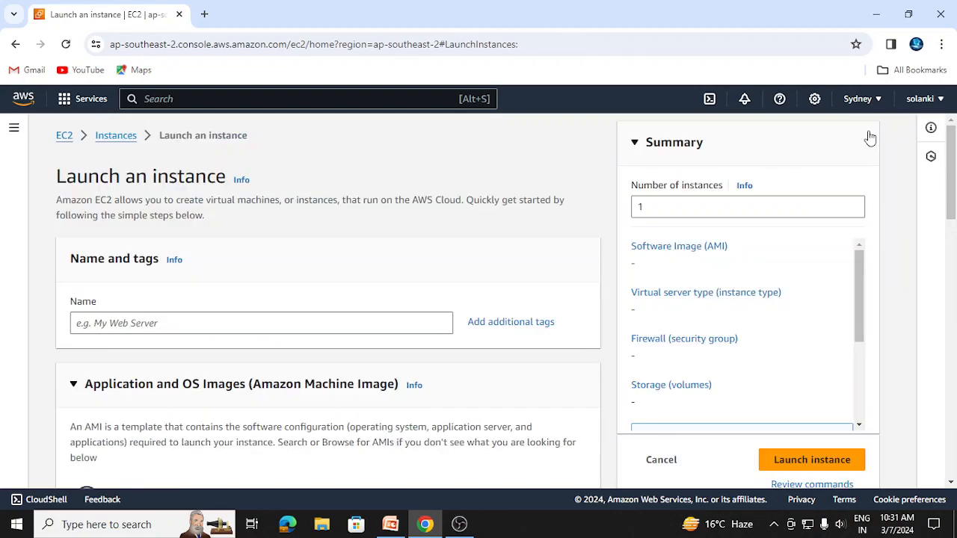
click(15, 44)
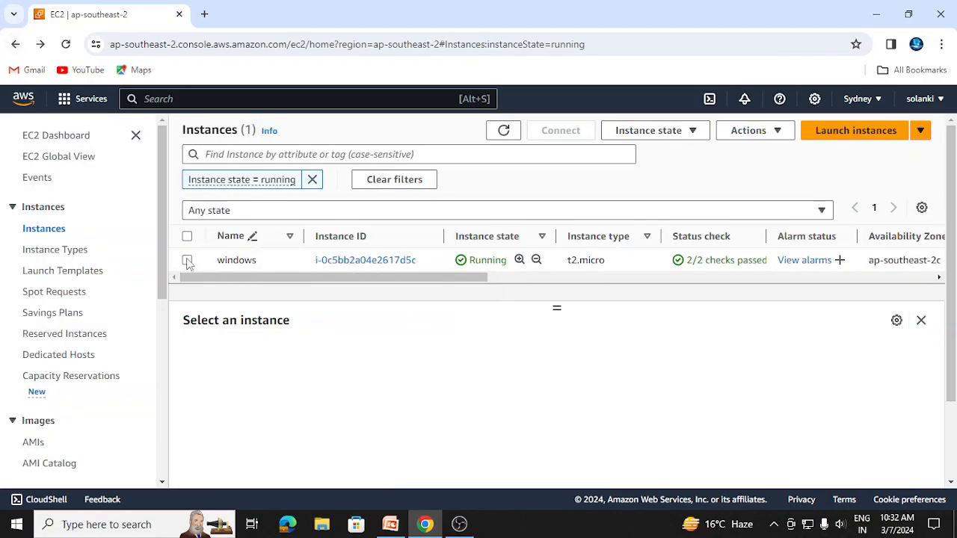
click(187, 260)
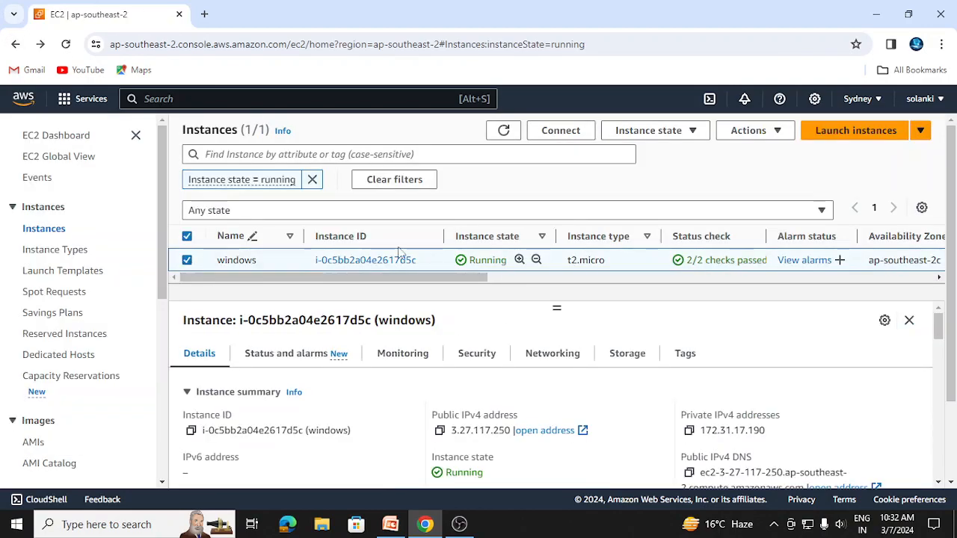
click(671, 135)
click(665, 152)
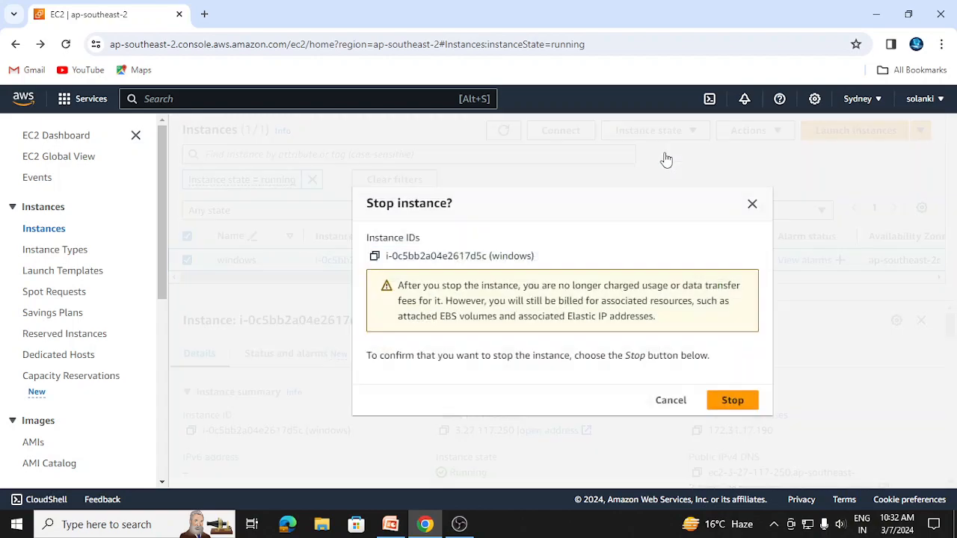
click(721, 398)
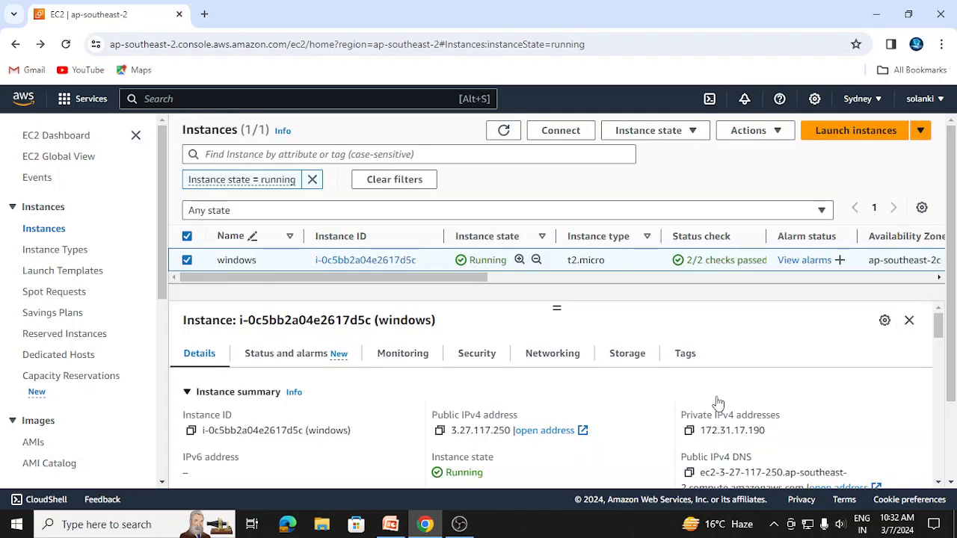
Terminate the windows instance and confirm the termination
click(655, 156)
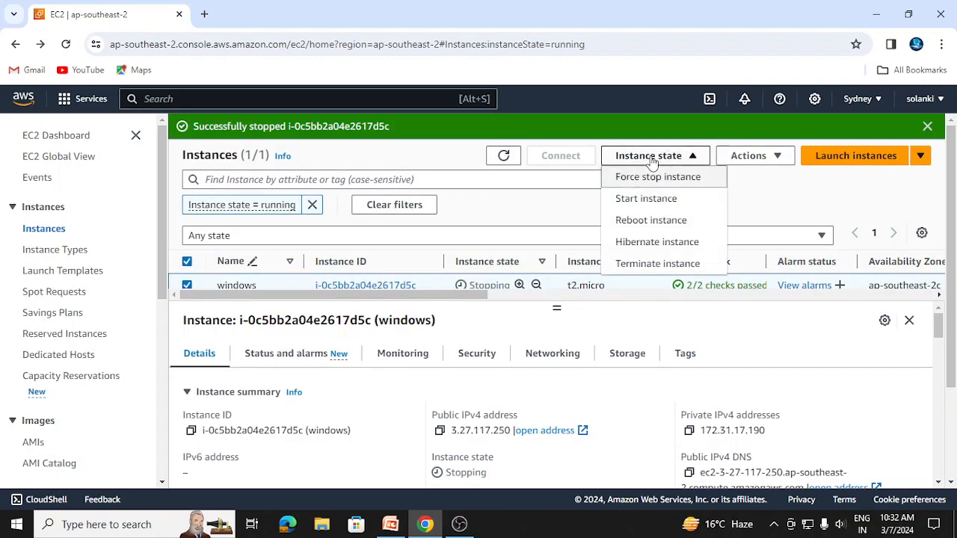
click(651, 268)
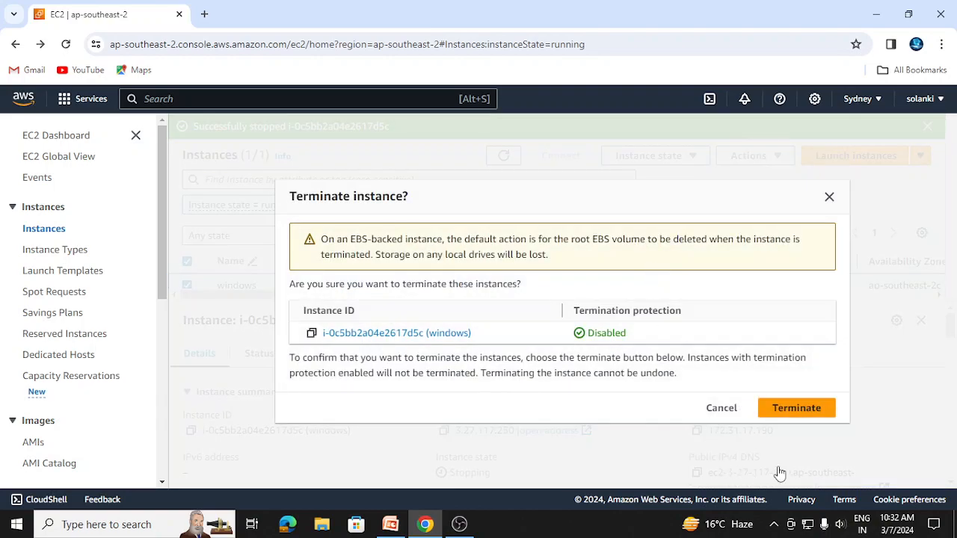
click(788, 406)
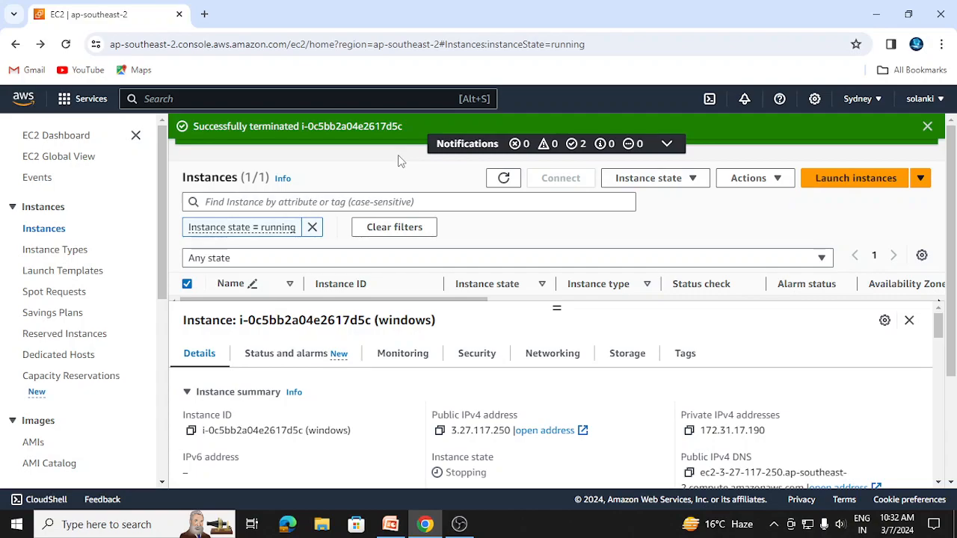
Start launching a new EC2 instance named m1 with the Windows quick-start image
click(837, 185)
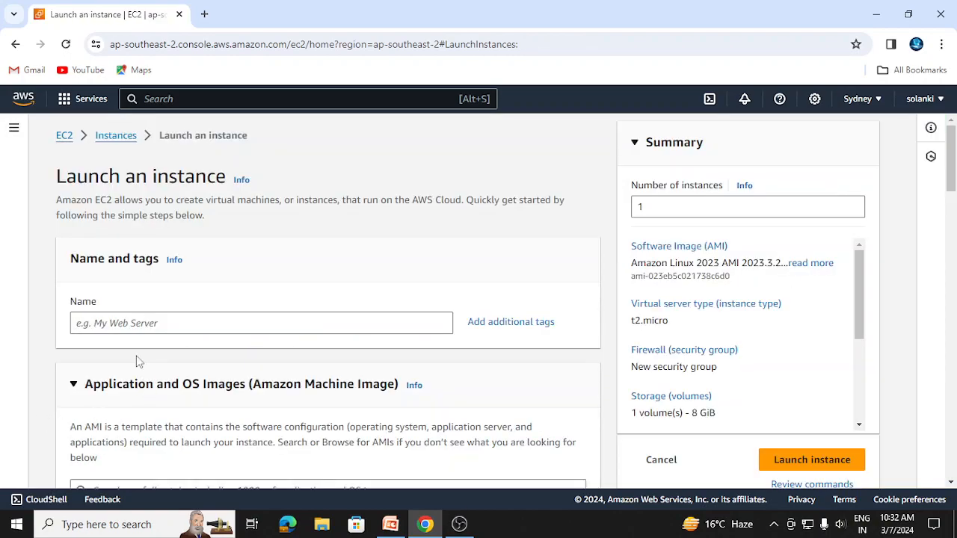
click(117, 322)
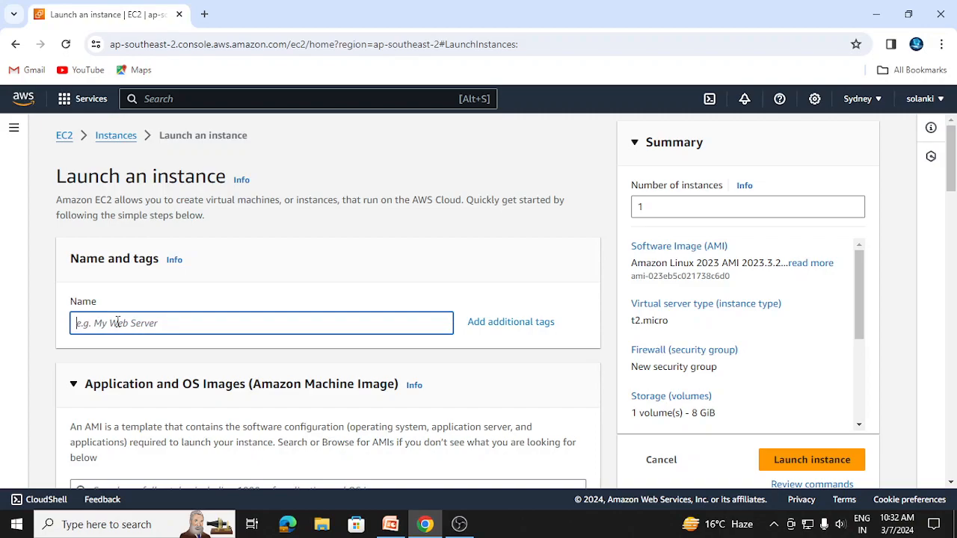
text(m1)
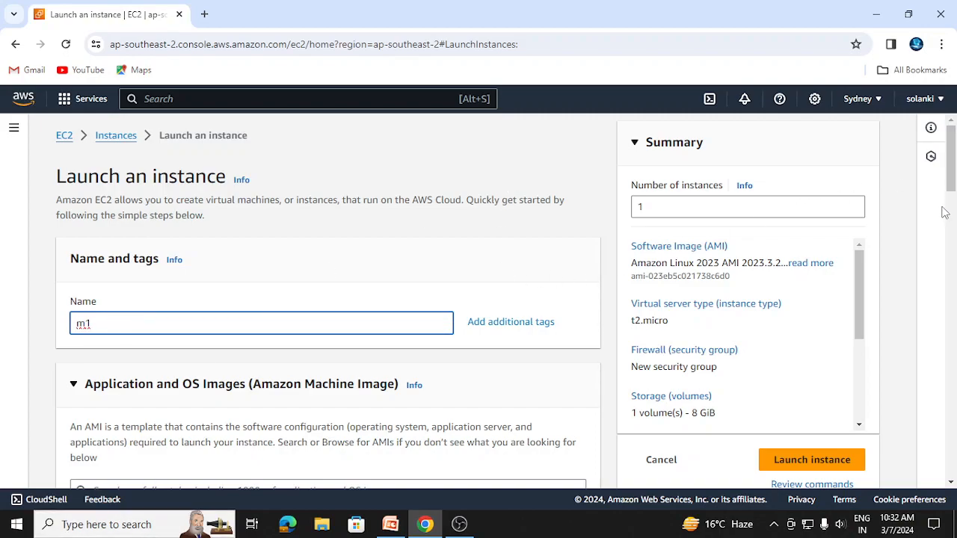
drag(951, 185, 953, 226)
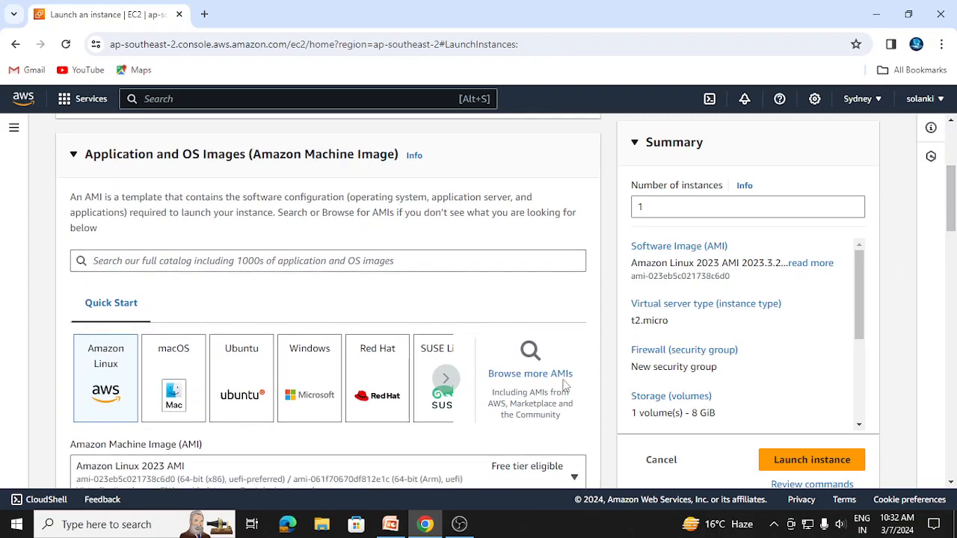
click(314, 380)
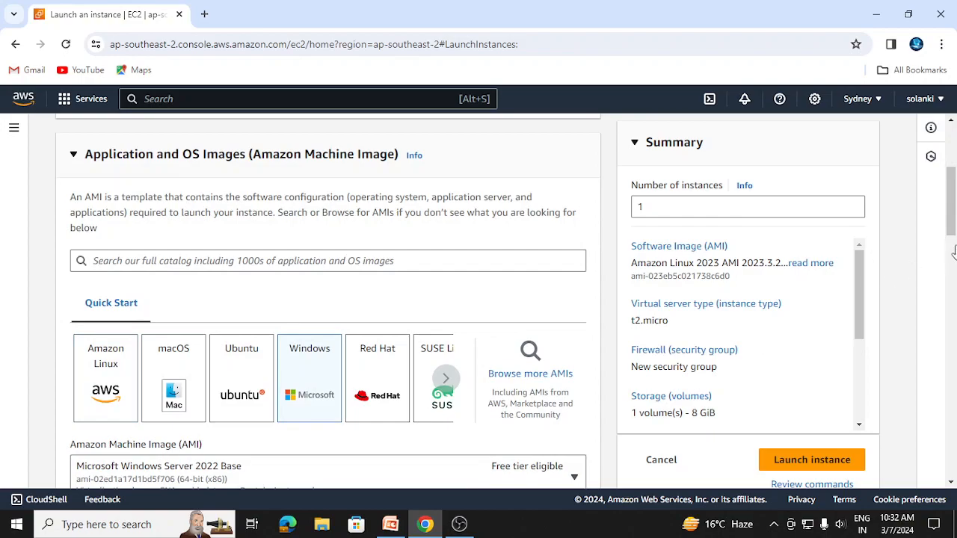
Edit the instance's network settings to use the VPC myvpc1 and check that mysubnet1 is its subnet
drag(951, 224, 954, 372)
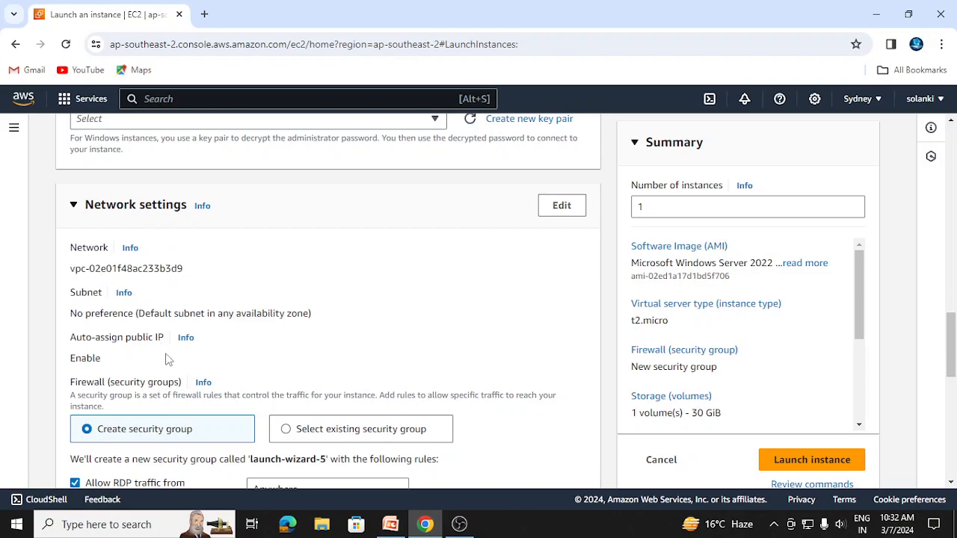
click(562, 206)
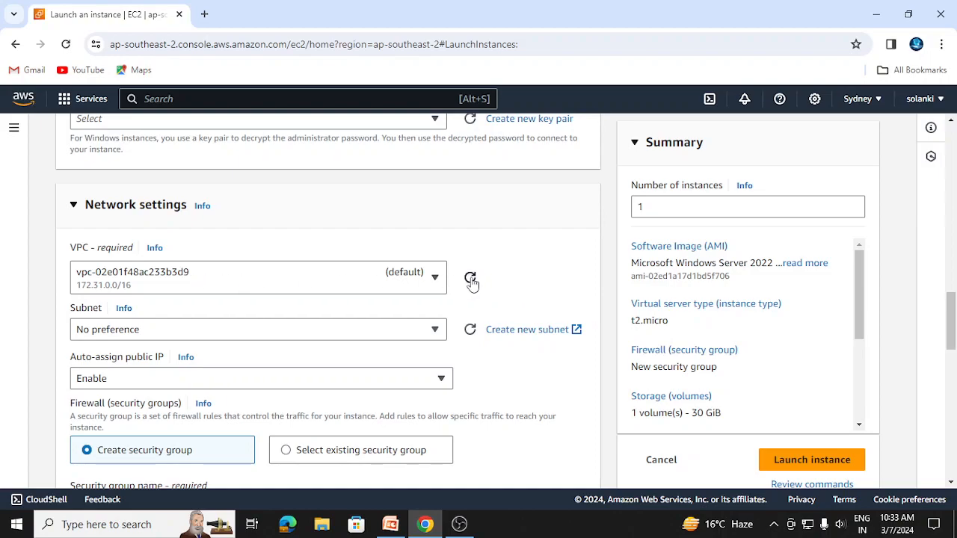
click(436, 279)
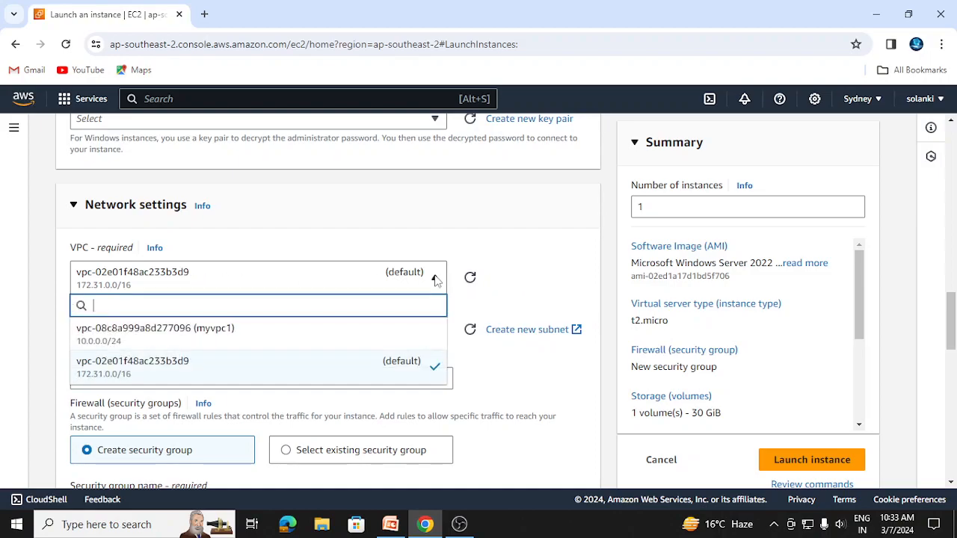
click(300, 338)
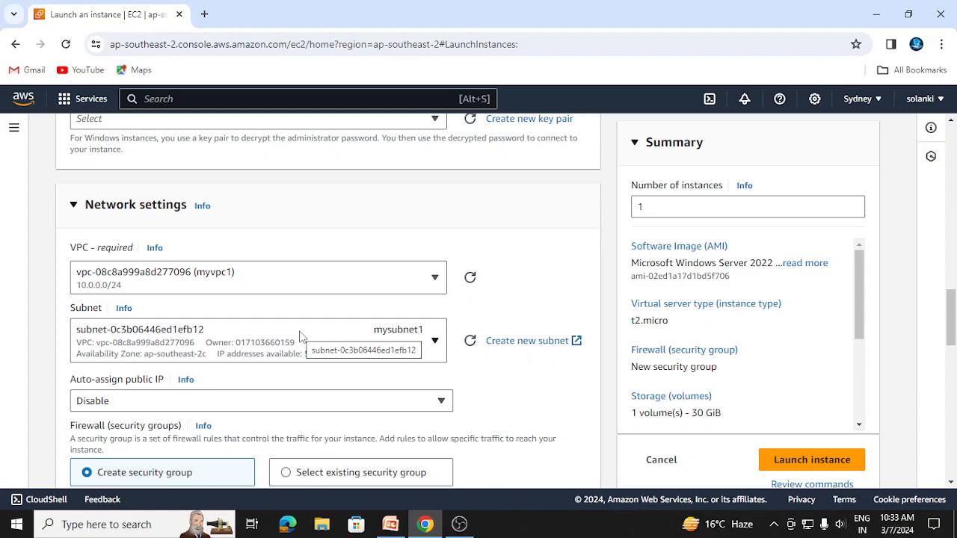
click(434, 341)
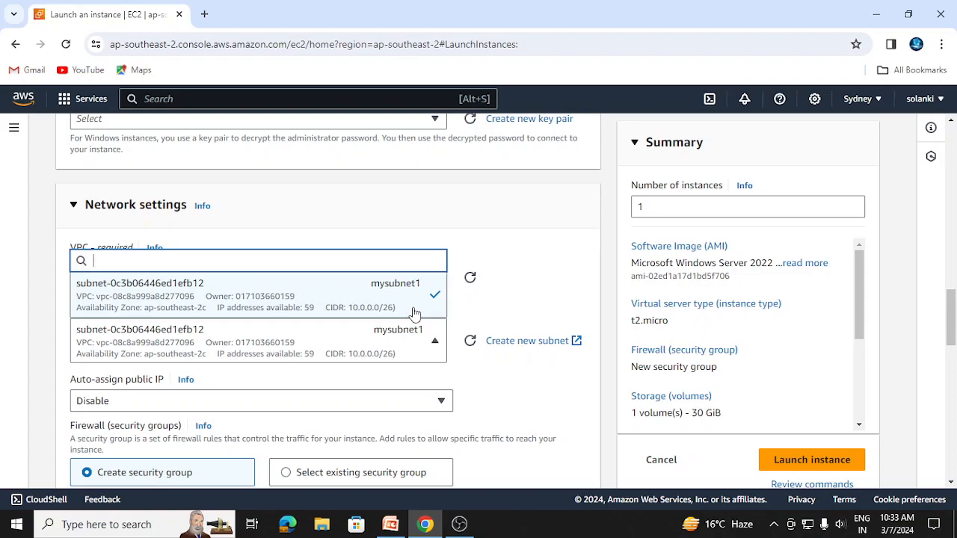
click(428, 319)
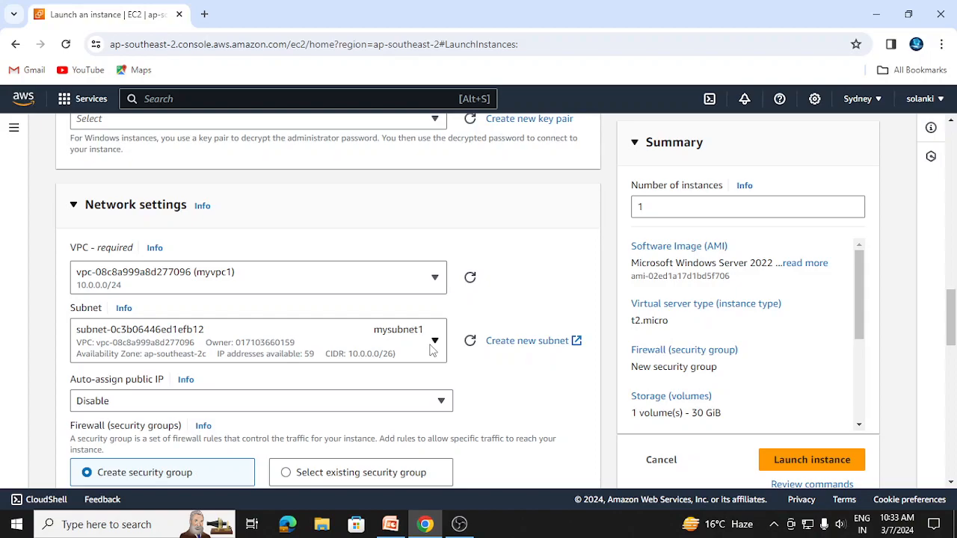
drag(951, 314, 951, 142)
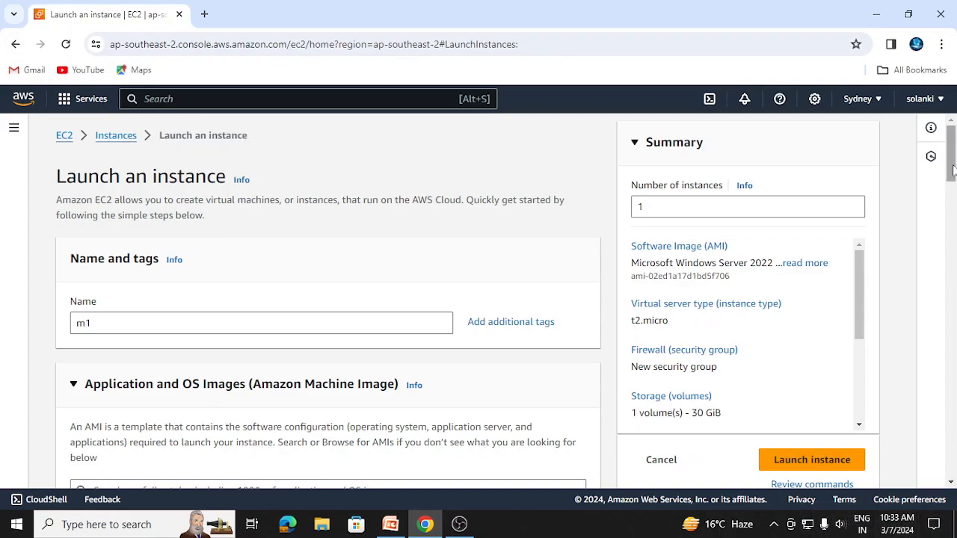
drag(952, 173, 952, 245)
click(458, 524)
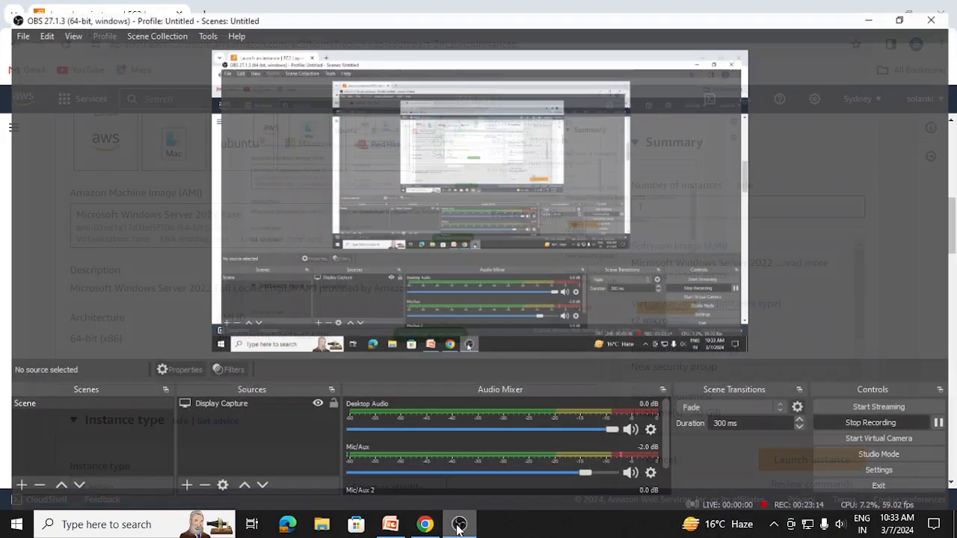